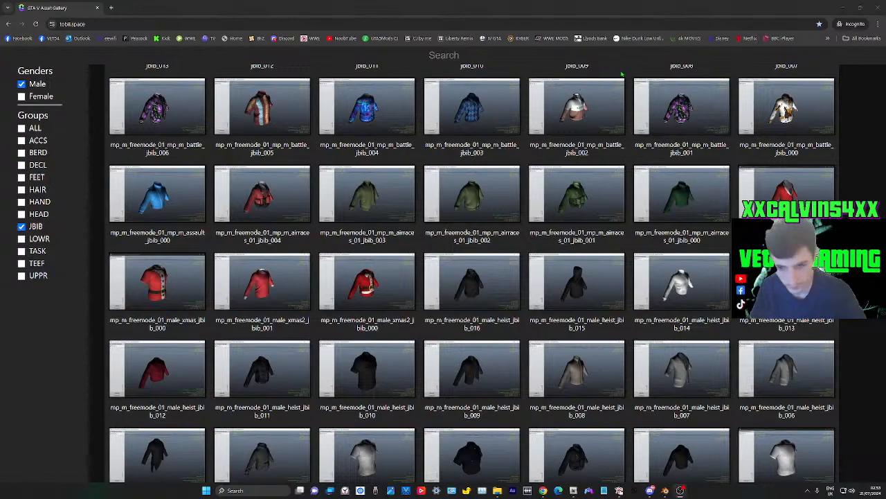
Switch from the clothing gallery to Blender and collapse the uppr armature's hierarchy in the outliner
left_click(860, 7)
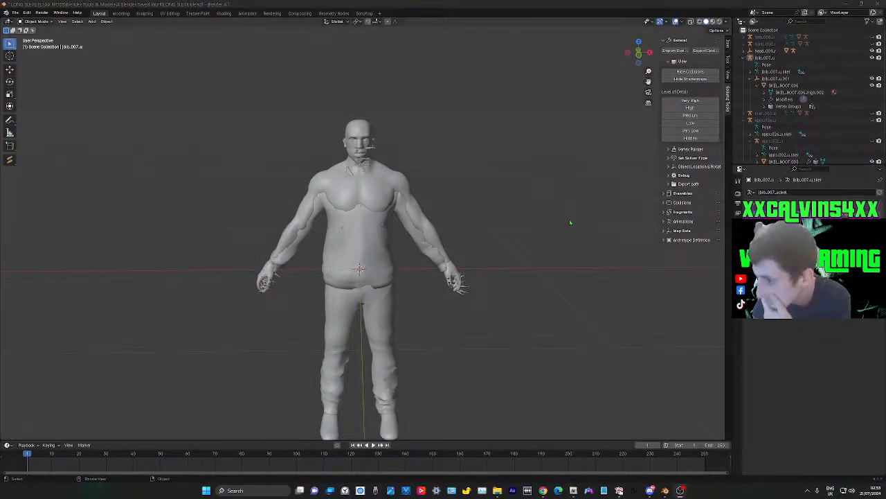
scroll(851, 112, "down", 1)
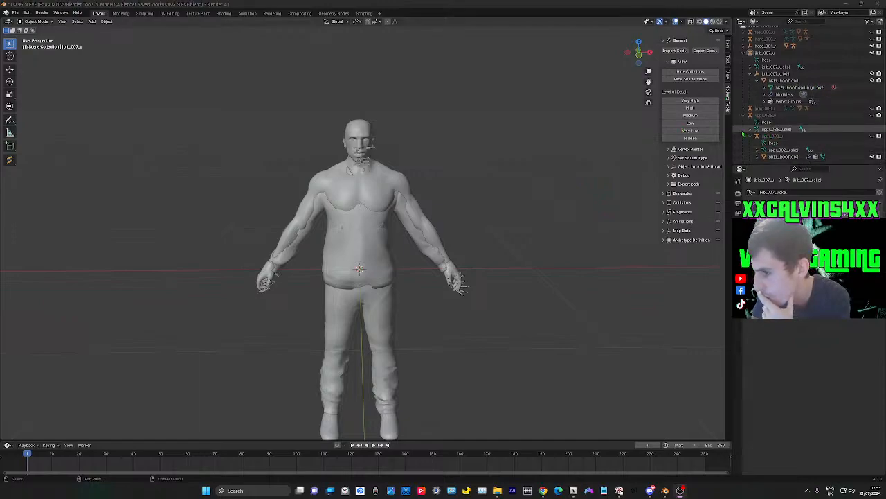
left_click_drag(751, 150, 794, 110)
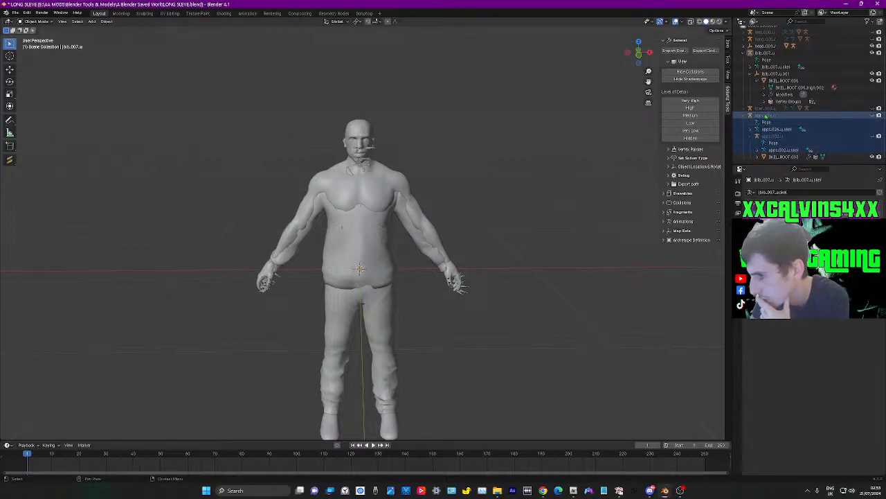
right_click(772, 120)
left_click(744, 109)
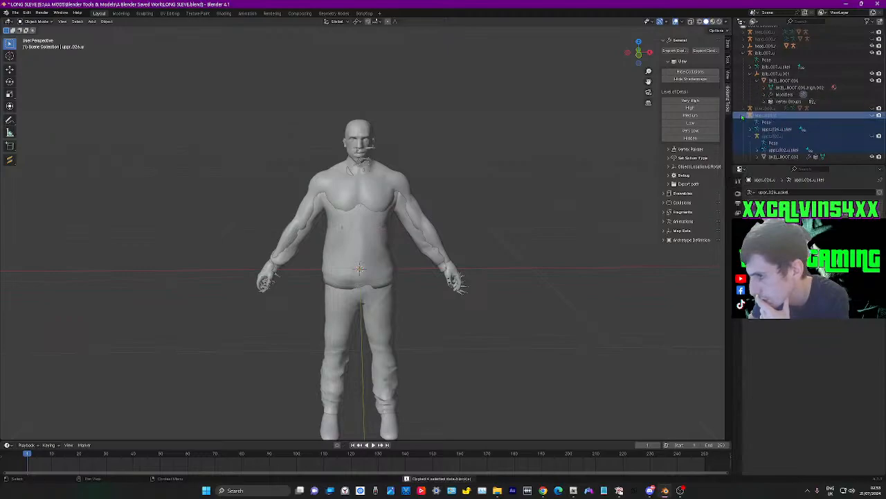
left_click(743, 116)
left_click(766, 135)
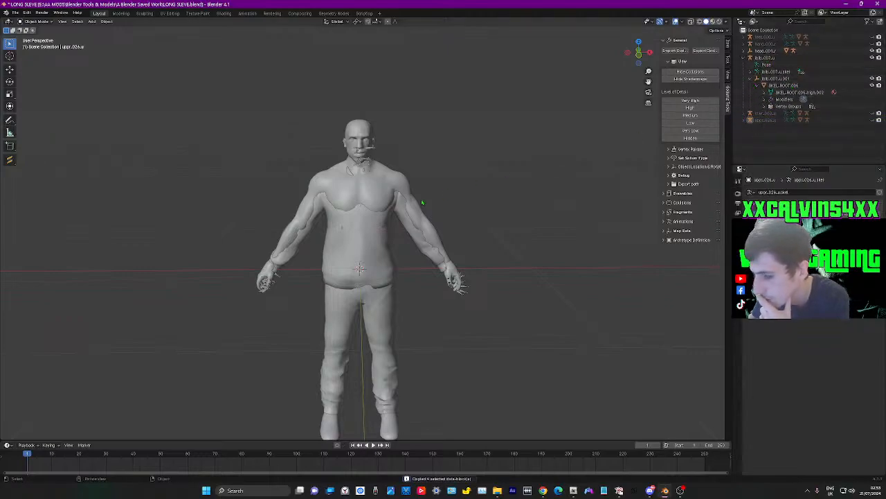
Select the long-sleeve shirt mesh and raise it about 0.04 m along Z over the body
left_click(353, 240)
middle_click_drag(506, 239, 518, 241)
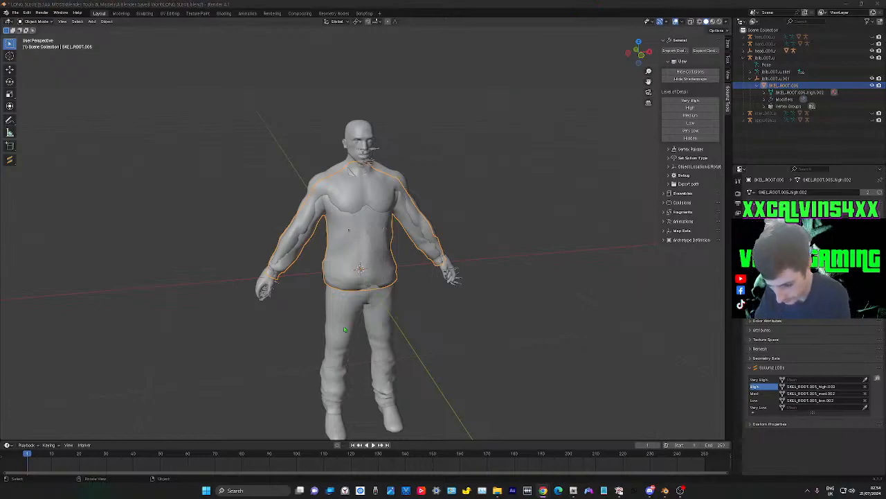
middle_click_drag(497, 216, 478, 215)
left_click(487, 216)
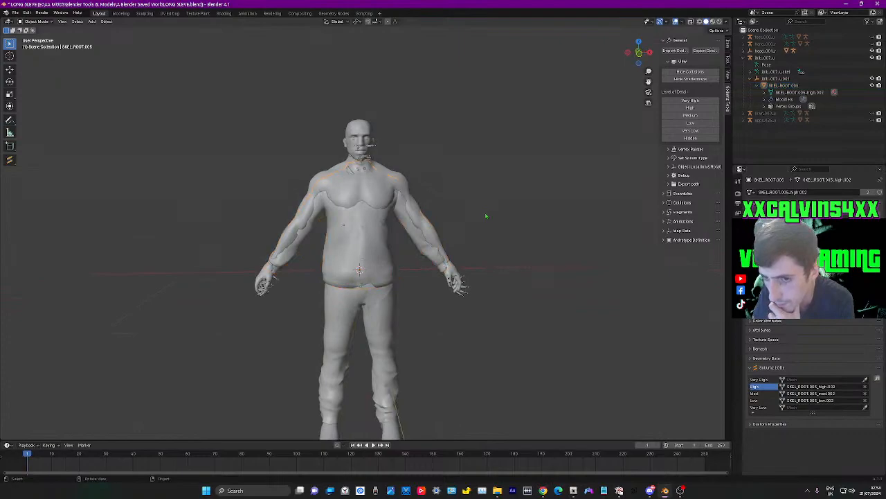
left_click(372, 259)
key("g")
key("z")
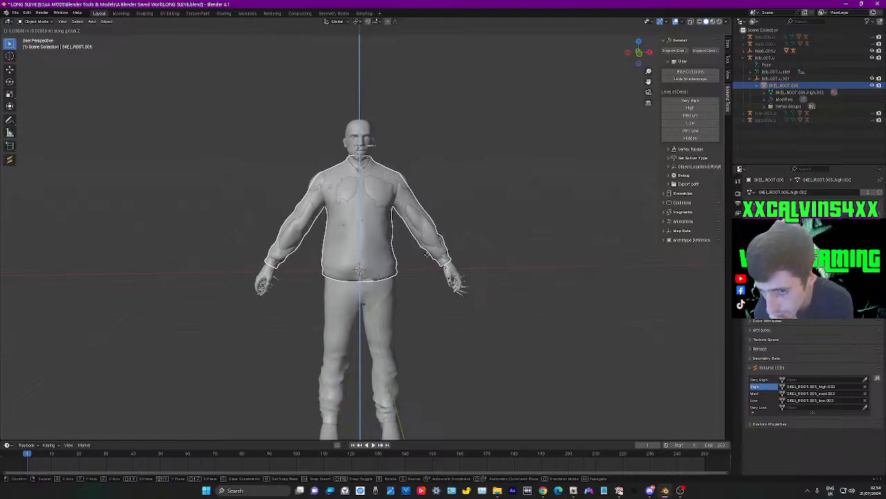
left_click(504, 236)
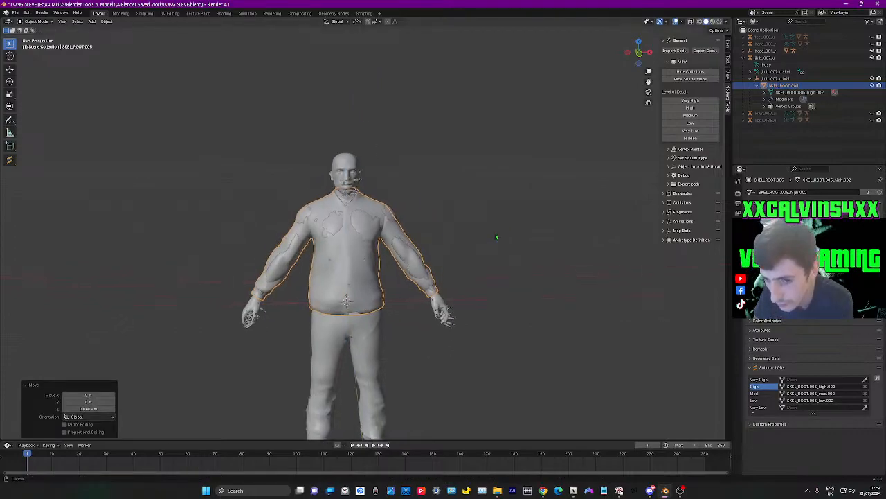
Enter Edit Mode on the shirt mesh and clear the vertex selection
scroll(481, 247, "up", 4)
left_click(337, 129)
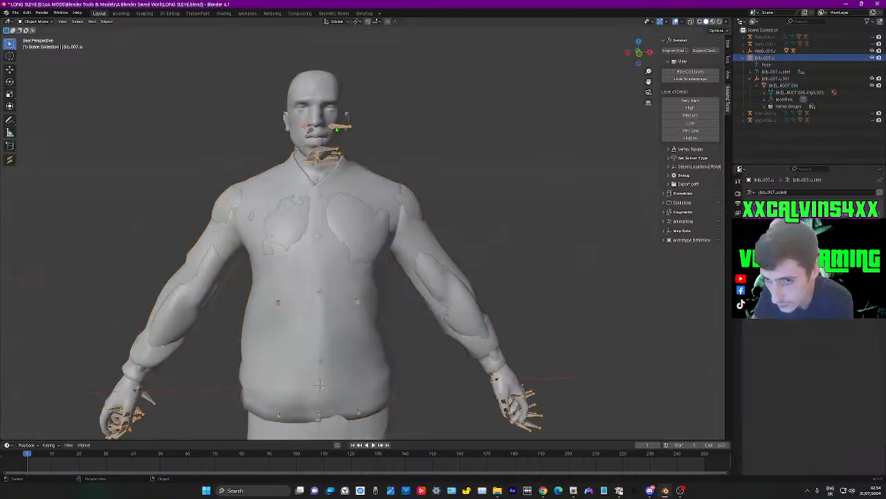
middle_click_drag(437, 186, 444, 283)
scroll(446, 273, "down", 3)
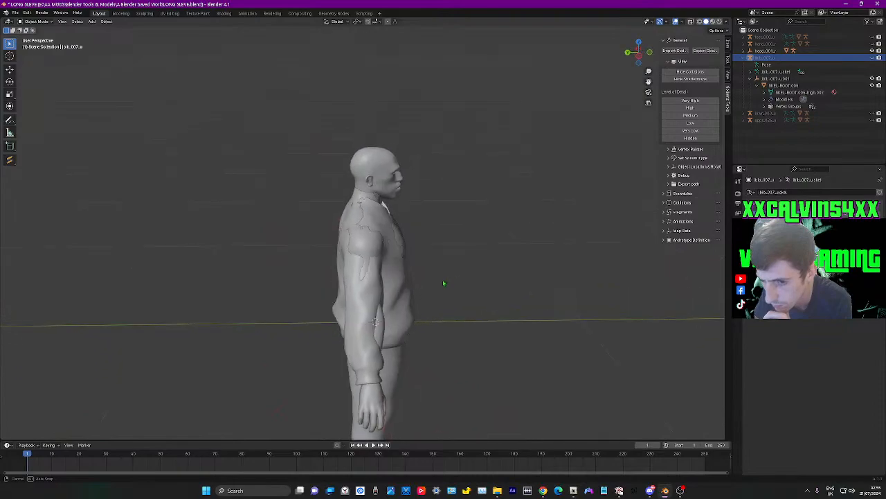
left_click(380, 217)
key("Tab")
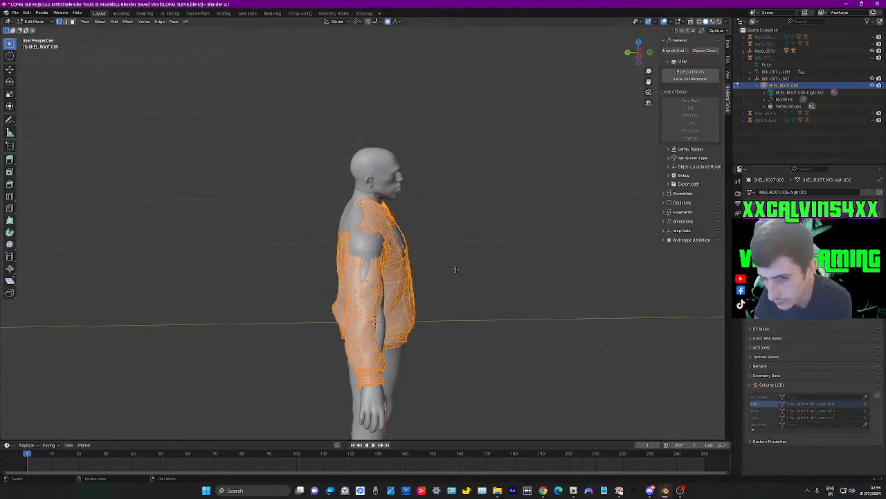
scroll(456, 269, "up", 5)
middle_click_drag(501, 245, 543, 245)
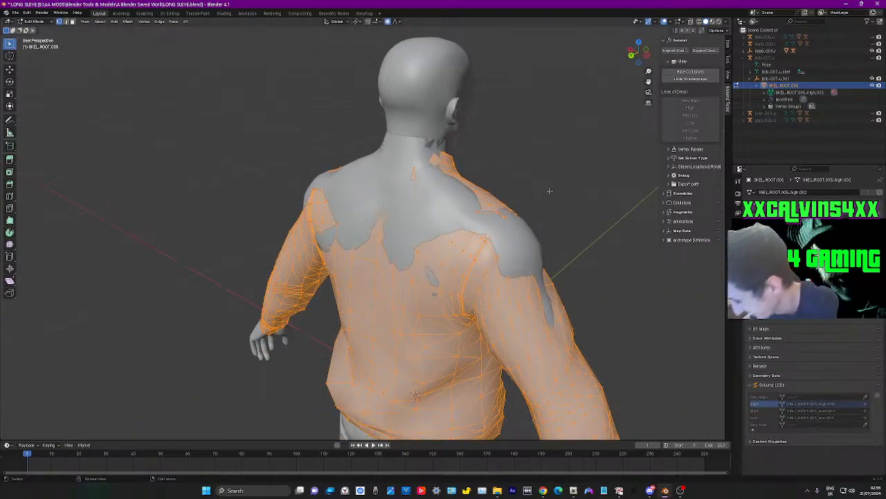
left_click(510, 157)
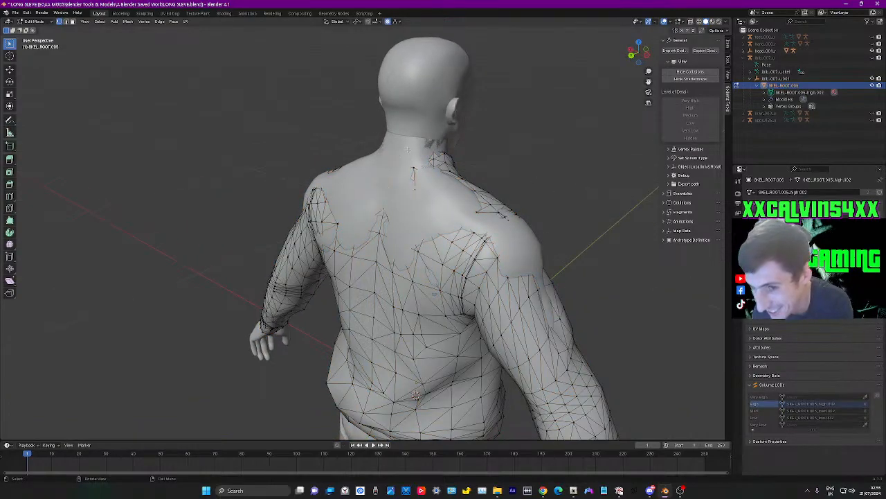
Select the shirt's hidden vertices at the back of the neck through the body with X-ray, then restore solid display
middle_click_drag(458, 185, 384, 145)
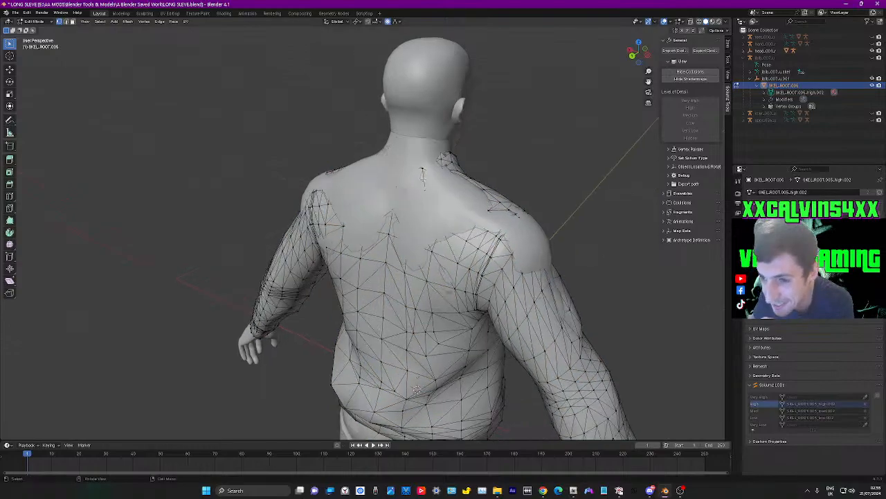
key("alt+z")
middle_click_drag(579, 105, 425, 220)
key("alt+z")
Try to pull the selected neckline vertices backward along Y with a proportional size of about 0.35 m
key("g")
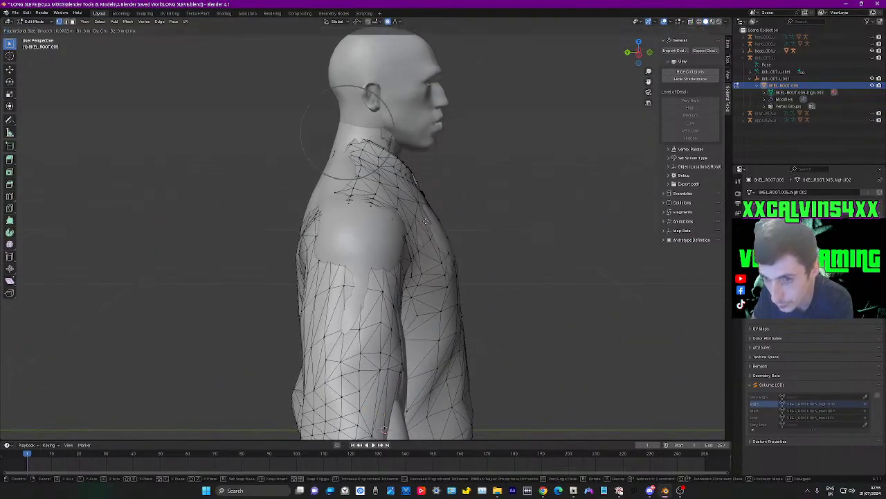
right_click(409, 219)
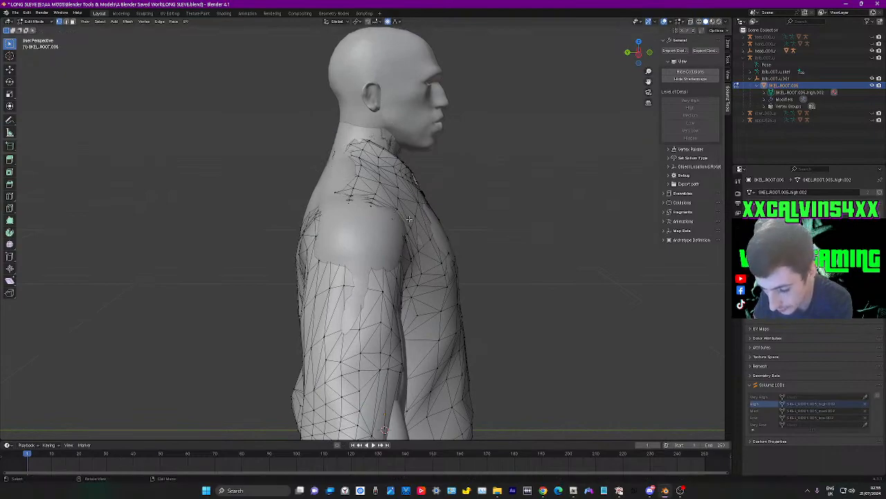
key("g")
key("y")
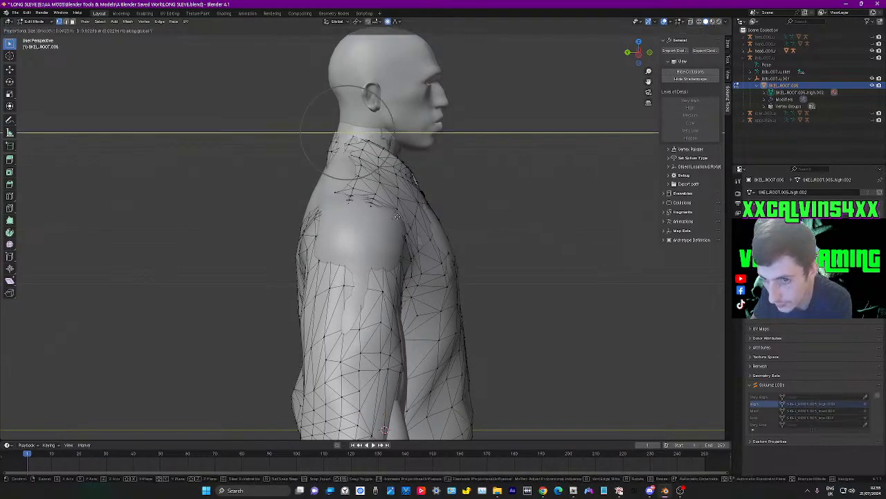
right_click(389, 216)
key("g")
key("y")
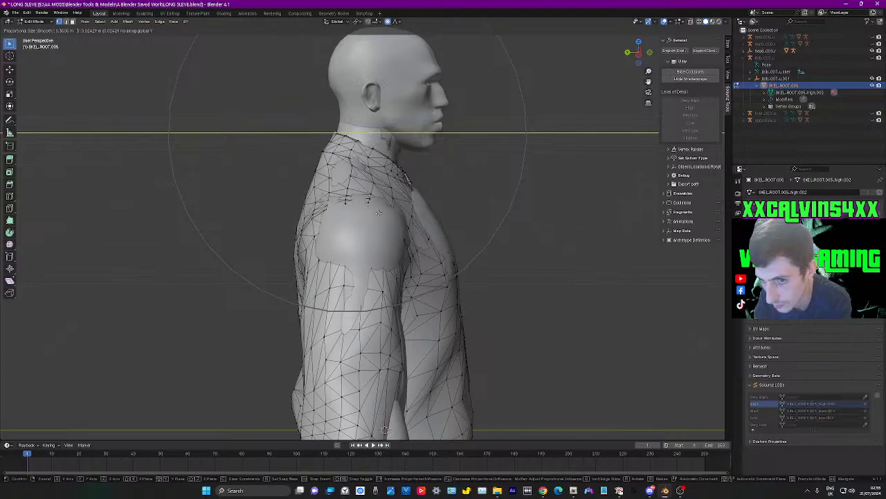
left_click(379, 212)
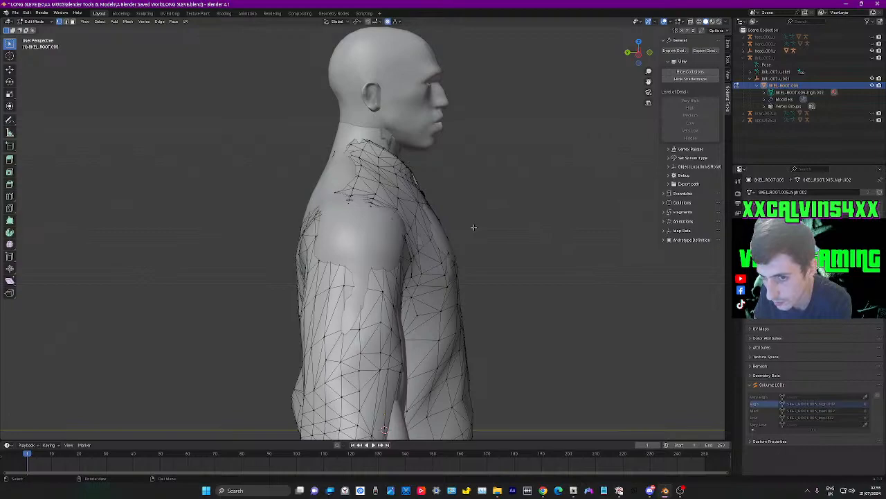
Pull the rear neckline vertices backward along Y about 0.025 m with a proportional size of about 0.2 m
key("g")
key("y")
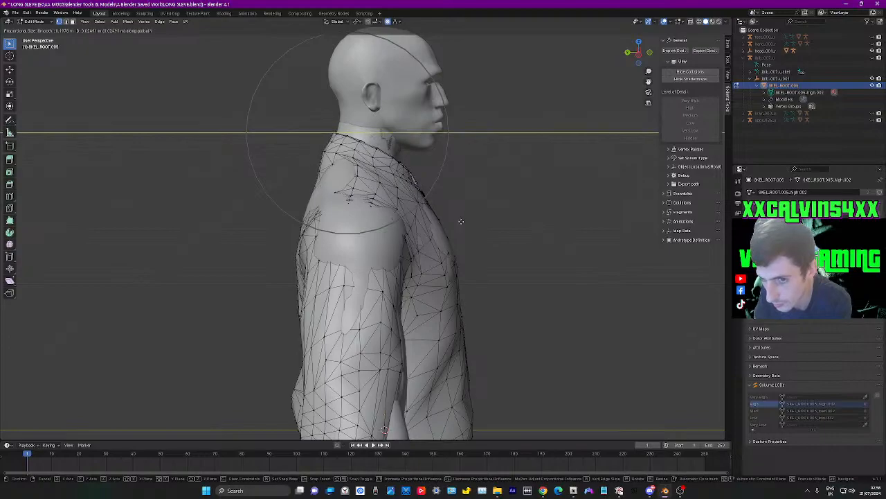
left_click(462, 222)
middle_click_drag(480, 225, 446, 369)
middle_click_drag(443, 366, 388, 323)
middle_click_drag(393, 256, 372, 244)
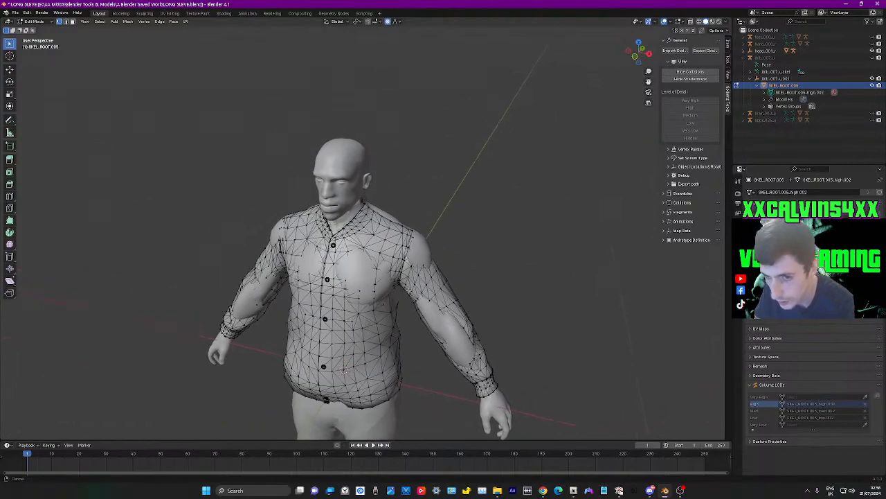
scroll(326, 247, "up", 5)
middle_click_drag(294, 251, 472, 284)
key("g")
key("y")
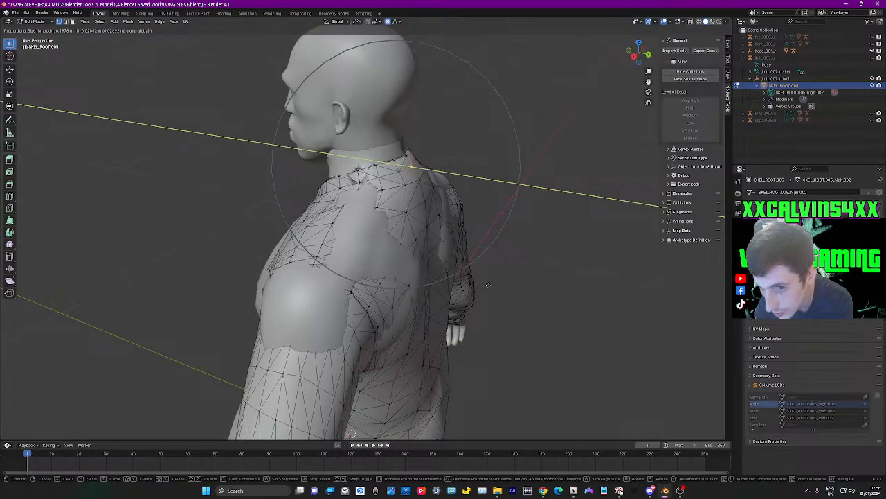
right_click(489, 285)
Return to Object Mode and nudge the whole shirt along Y to centre it around the torso
middle_click_drag(489, 285, 402, 293)
key("Tab")
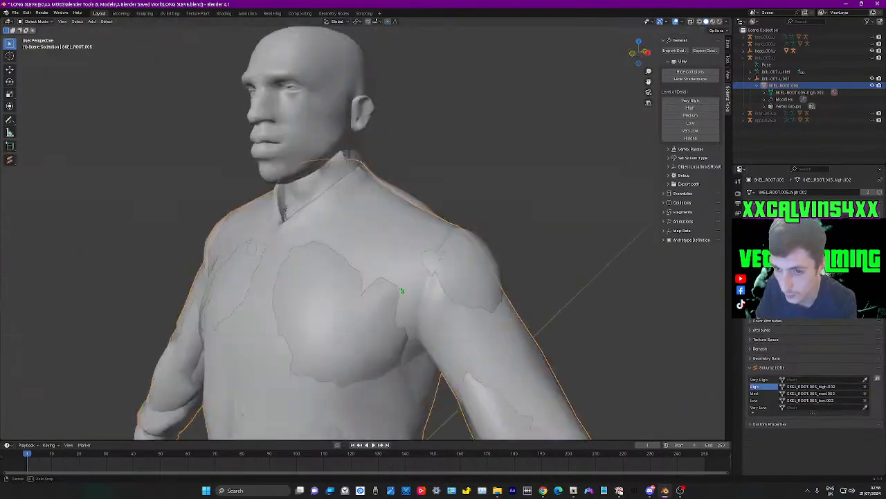
scroll(402, 295, "down", 4)
mouse_move(377, 324)
middle_mouse_down()
mouse_move(459, 333)
mouse_move(453, 312)
mouse_move(399, 341)
mouse_move(366, 325)
middle_mouse_up()
key("g")
key("y")
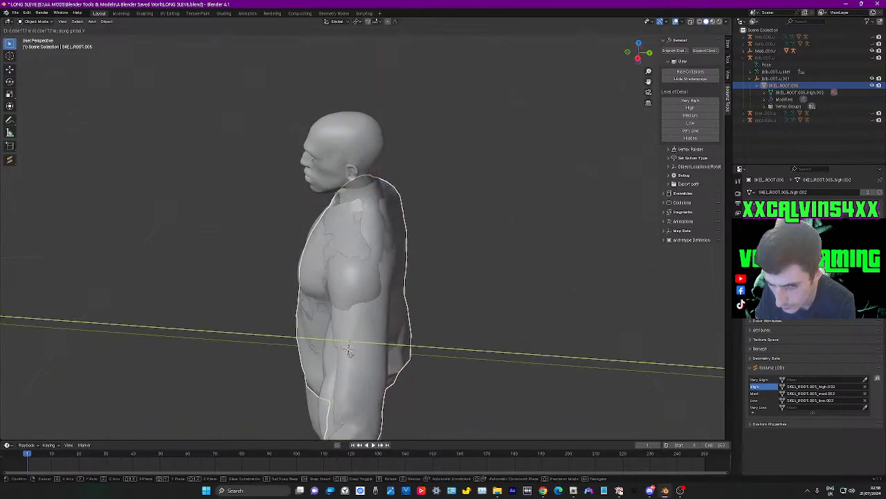
left_click(349, 354)
Raise the whole shirt slightly along Z so it covers more of the chest and shoulders
mouse_move(349, 358)
middle_mouse_down()
mouse_move(370, 337)
mouse_move(357, 334)
mouse_move(352, 346)
middle_mouse_up()
scroll(370, 337, "up", 3)
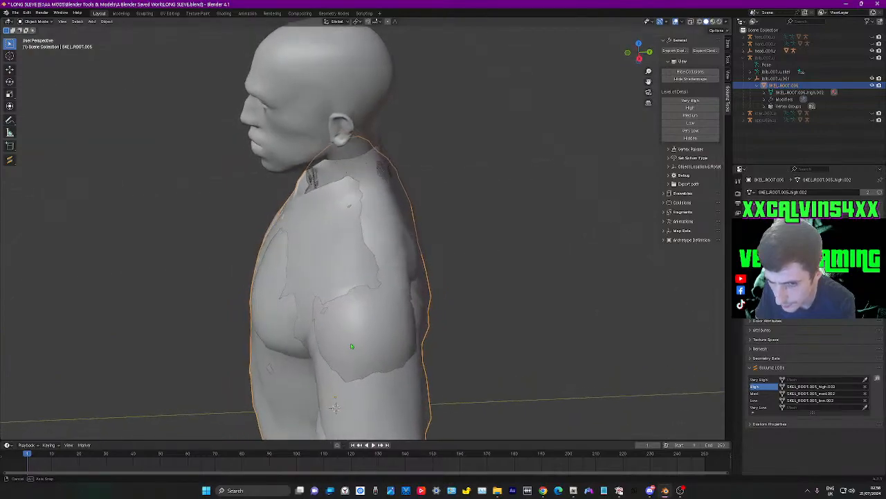
key("g")
key("z")
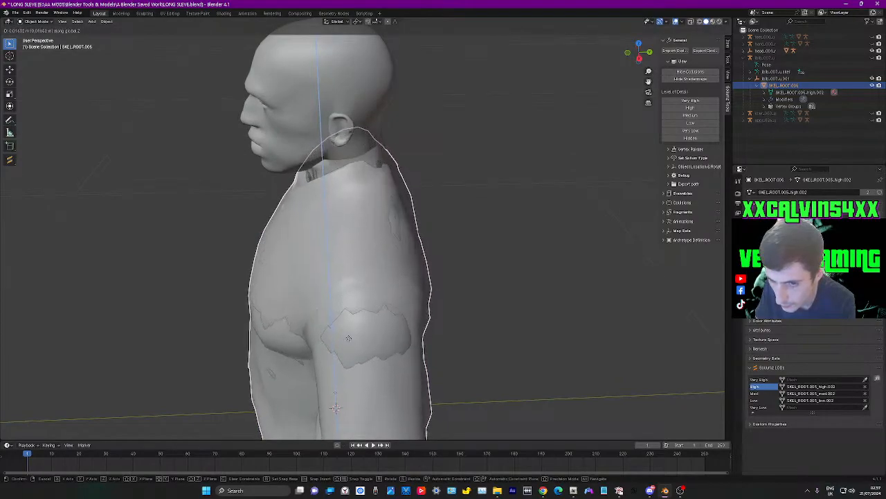
left_click(326, 340)
middle_click_drag(297, 342, 376, 302)
scroll(372, 305, "down", 5)
middle_click_drag(382, 379, 379, 405)
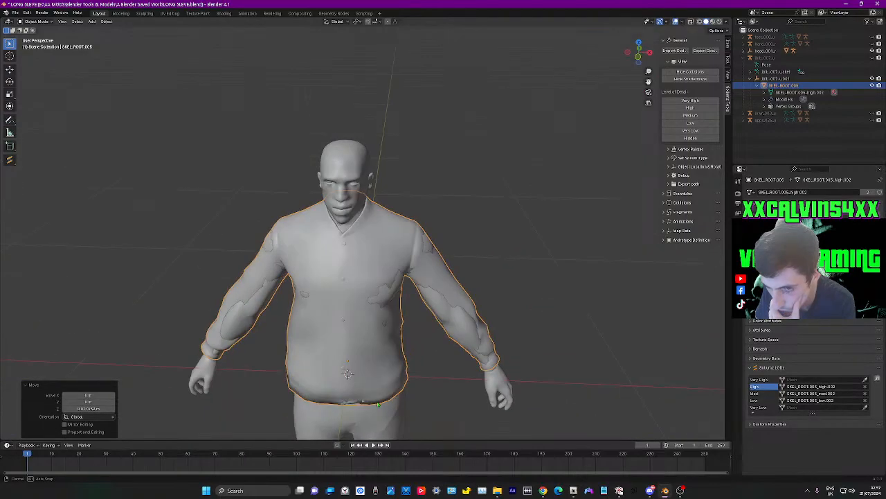
In Edit Mode, pull the back of the collar about 0.025 m along Y with a proportional size of about 0.09 m
middle_click_drag(431, 214, 491, 247, "shift")
scroll(481, 271, "up", 4)
middle_click_drag(505, 333, 428, 304)
left_click(512, 305)
middle_click_drag(512, 304, 333, 298)
left_click(333, 298)
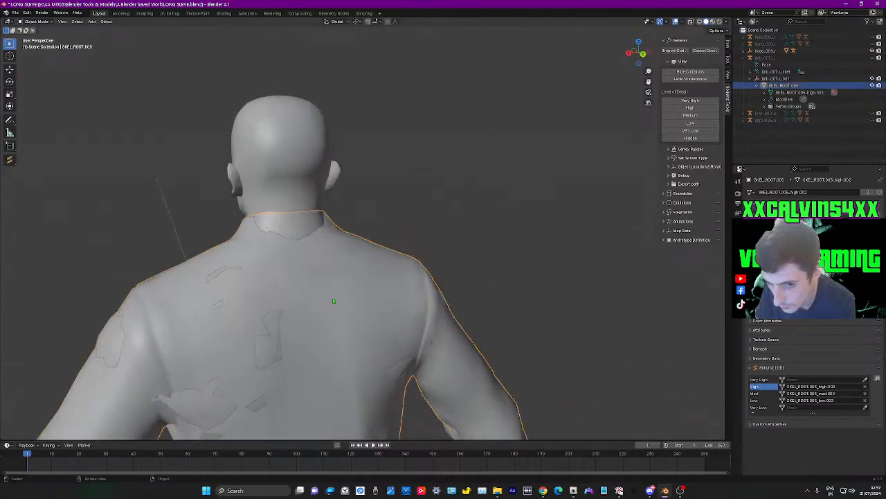
key("Tab")
middle_click_drag(305, 222, 347, 291)
key("g")
scroll(349, 293, "up", 5)
key("y")
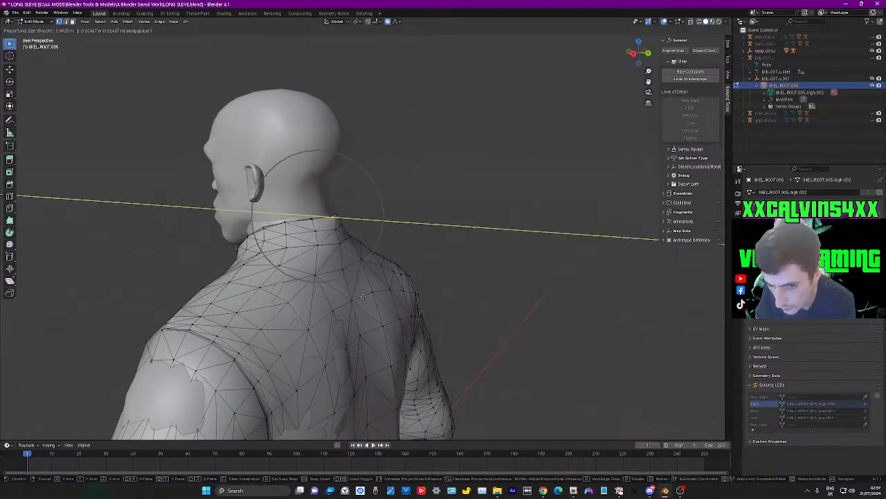
left_click(362, 297)
Shift the selected rear collar vertices about 0.018 m along Y, keeping the small proportional falloff
middle_click_drag(362, 296, 380, 319)
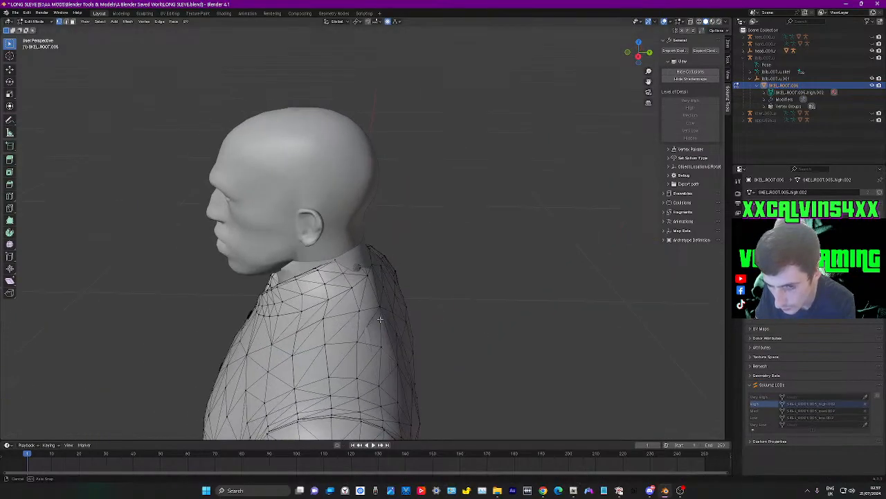
key("g")
key("y")
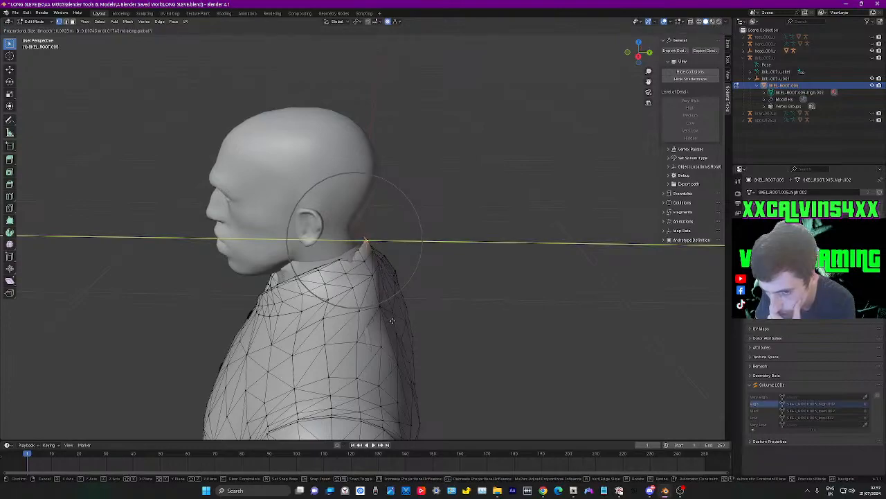
left_click(393, 320)
Select the collar vertices behind the character's left ear and move them about 0.016 m along Y
middle_click_drag(393, 320, 515, 294)
middle_click_drag(386, 251, 415, 336)
key("g")
key("y")
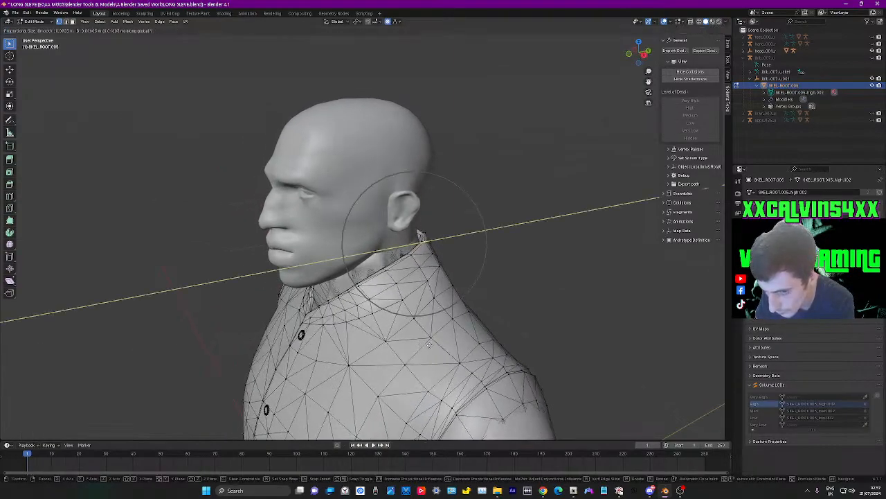
left_click(428, 345)
Move the collar vertices behind the character's right ear about 0.016 m along Y with proportional editing
middle_click_drag(428, 344, 412, 363)
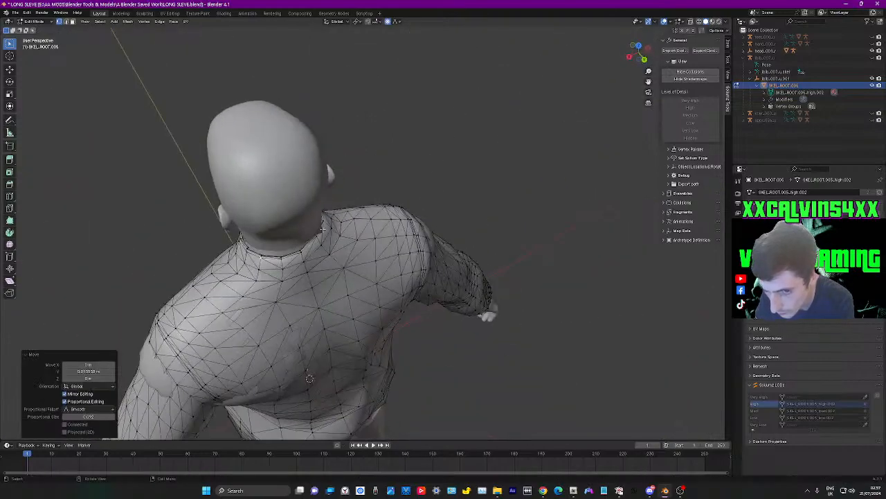
key("g")
key("y")
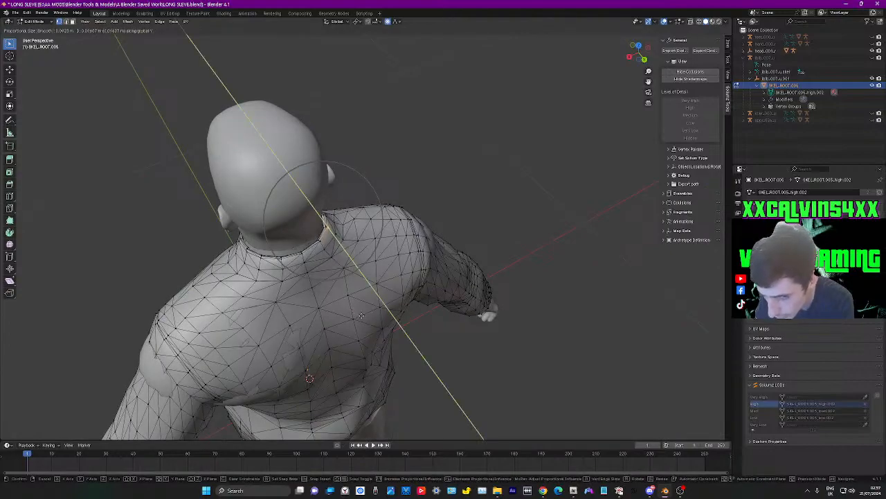
left_click(358, 314)
middle_click_drag(359, 315, 503, 257)
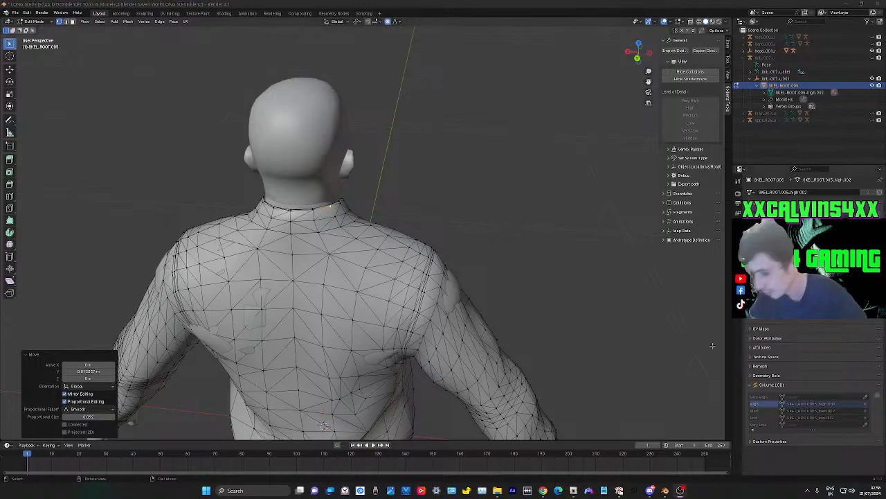
Leave Edit Mode and hide the upper-body mesh that pokes through the shirt at the shoulder
middle_click_drag(487, 285, 401, 336)
left_click(426, 203)
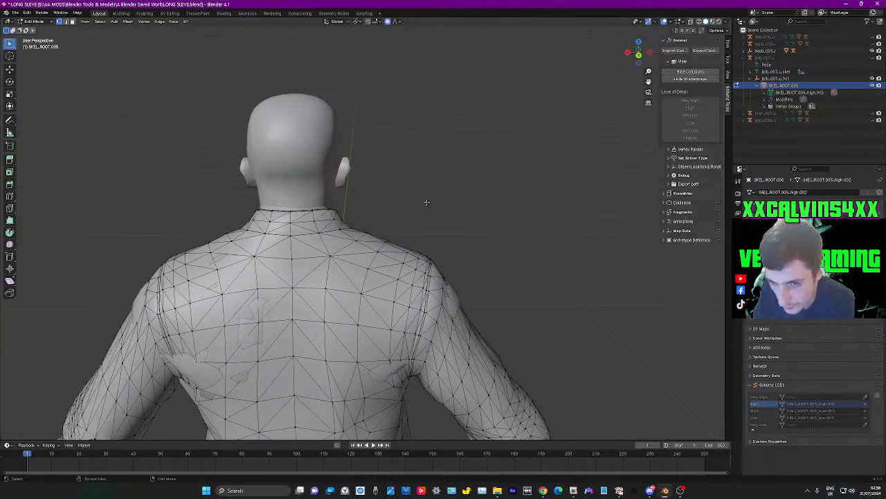
key("Tab")
middle_click_drag(426, 202, 484, 297)
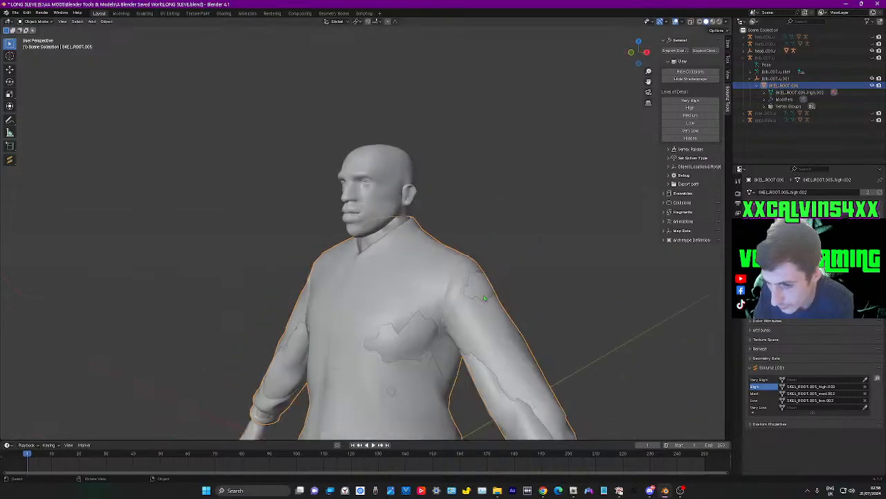
left_click(473, 294)
key("h")
middle_click_drag(386, 317, 428, 316)
scroll(432, 315, "down", 4)
middle_click_drag(433, 364, 434, 362)
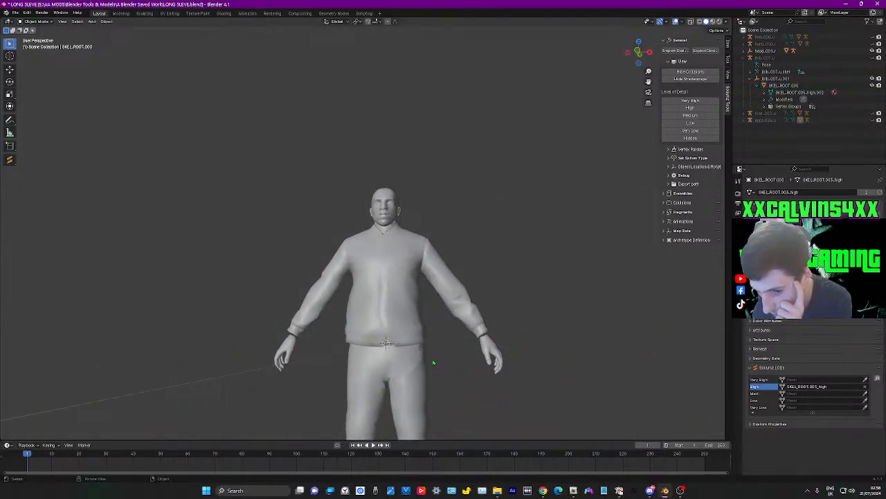
middle_click_drag(472, 334, 495, 276)
scroll(480, 336, "up", 4)
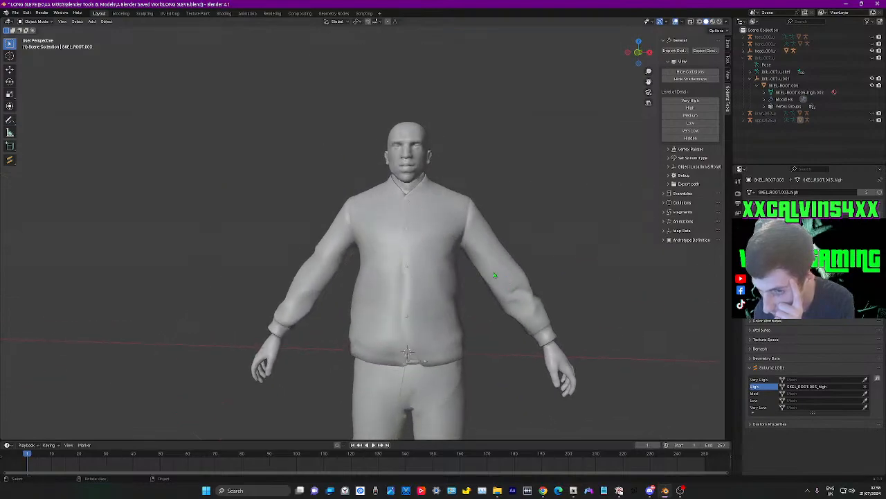
Edit the shirt mesh and pull the collar vertices below the character's right ear slightly outward along X
left_click(376, 222)
scroll(530, 237, "up", 3)
middle_click_drag(554, 240, 479, 288)
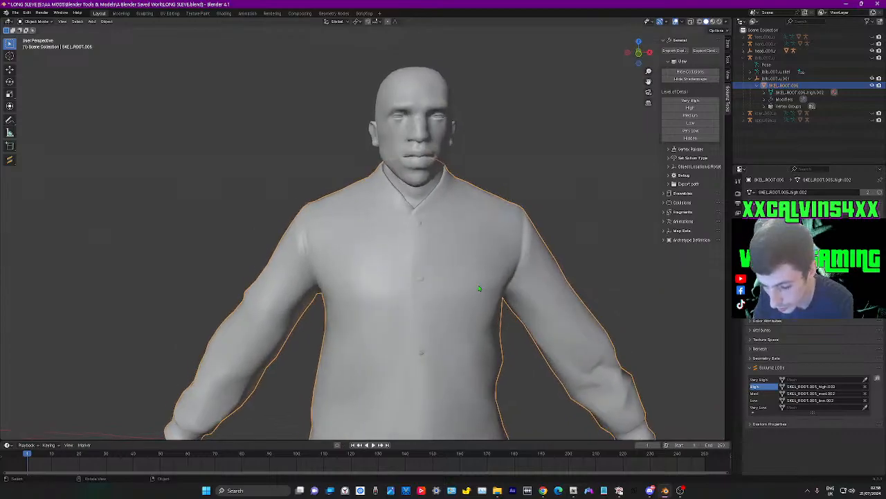
key("Tab")
scroll(478, 288, "up", 5)
middle_click_drag(504, 213, 446, 211)
scroll(504, 221, "down", 1)
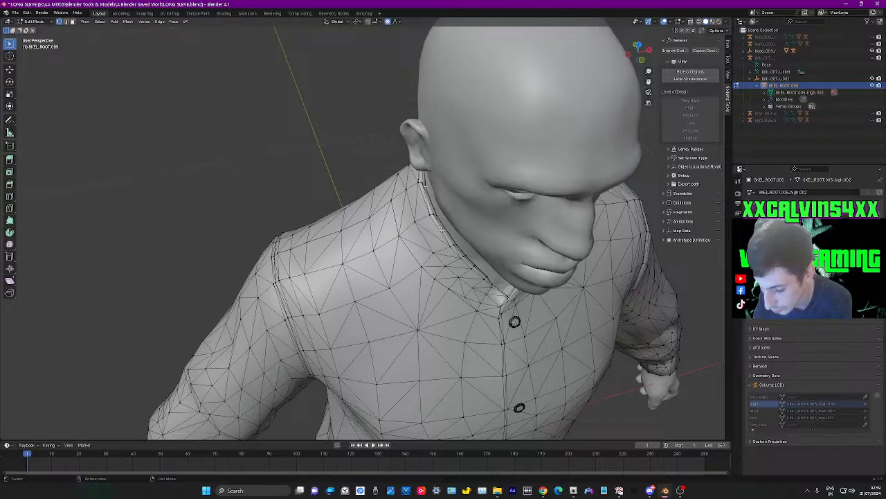
key("g")
key("y")
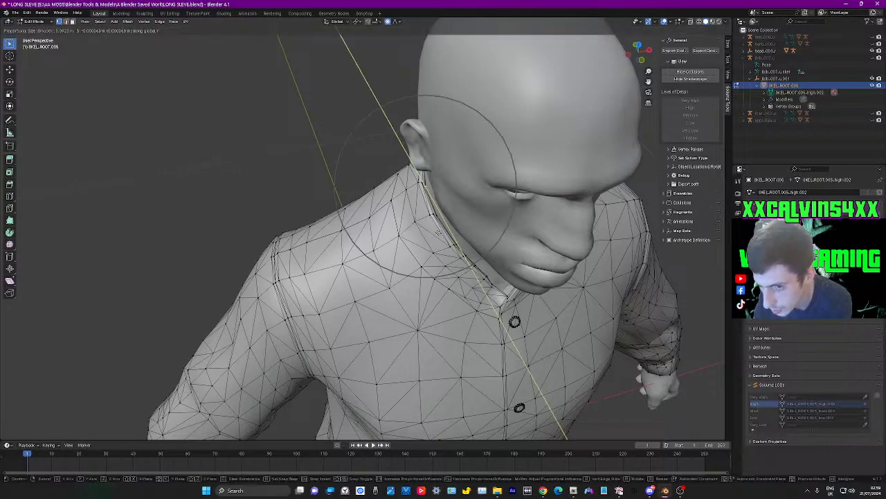
left_click(438, 233)
middle_click_drag(438, 233, 497, 149)
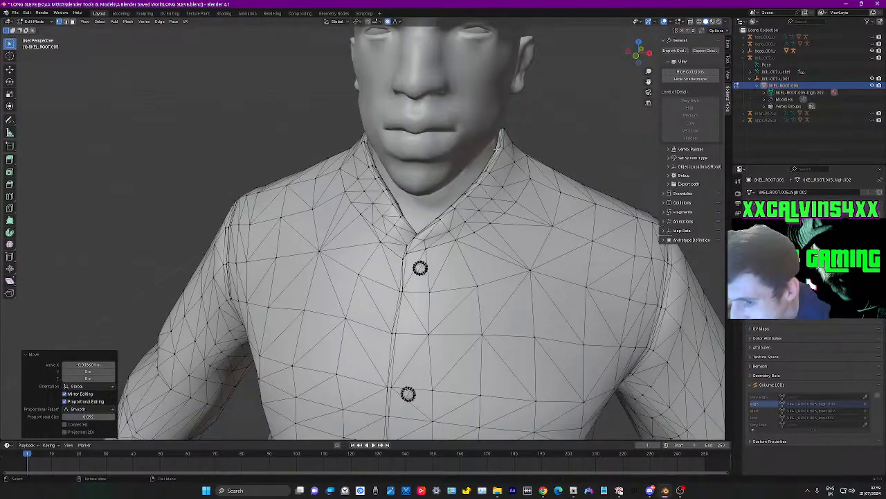
Move the collar vertices on the left side of the neck slightly outward along X
key("g")
key("z")
key("x")
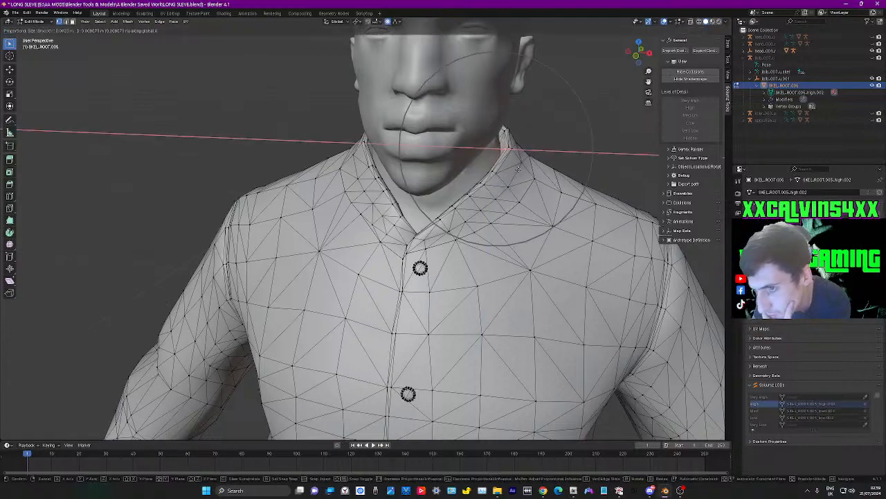
left_click(517, 167)
middle_click_drag(449, 242, 521, 241)
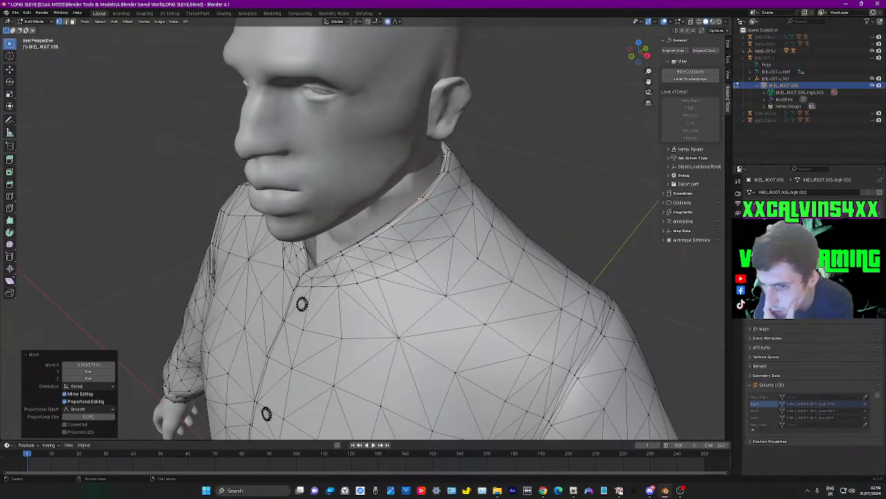
Select the collar-edge vertex just below the character's left ear and move it about 0.007 m outward along X
left_click(444, 156)
key("g")
key("y")
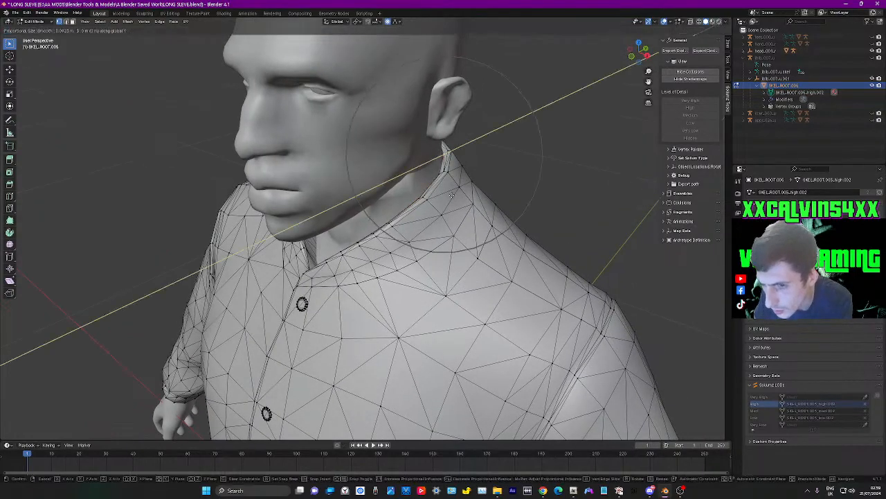
key("x")
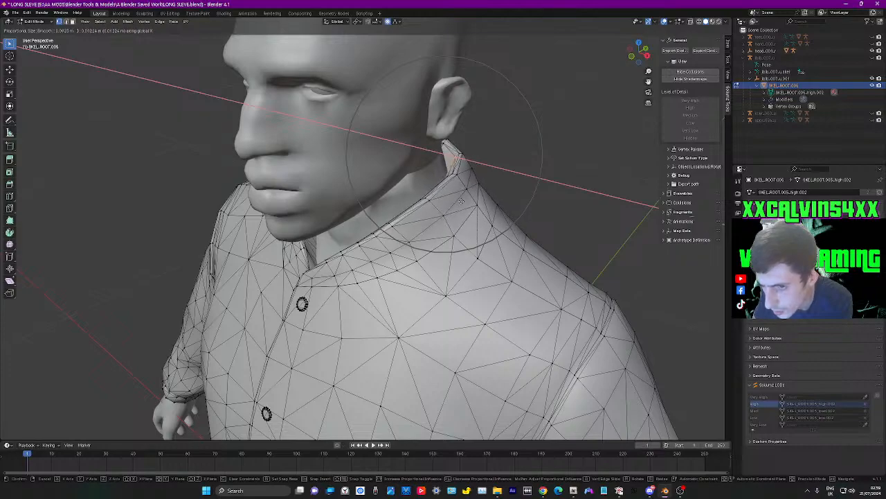
left_click(457, 200)
key("g")
key("x")
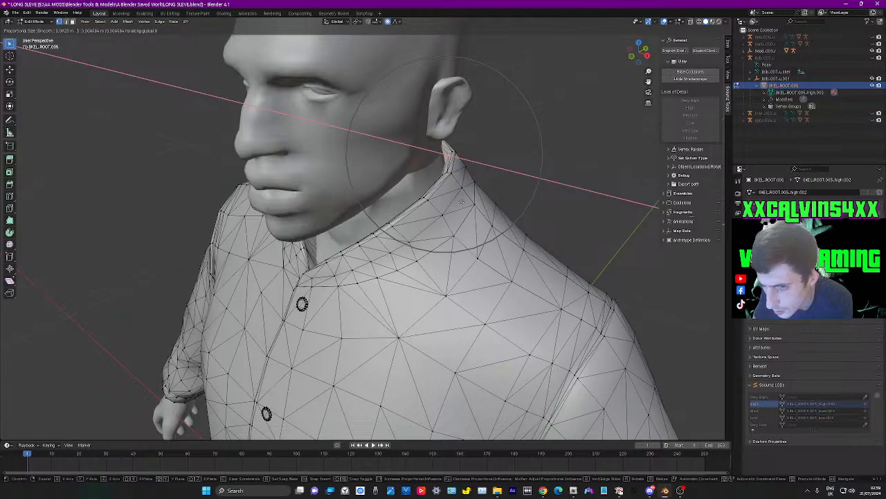
left_click(461, 201)
middle_click_drag(462, 201, 428, 205)
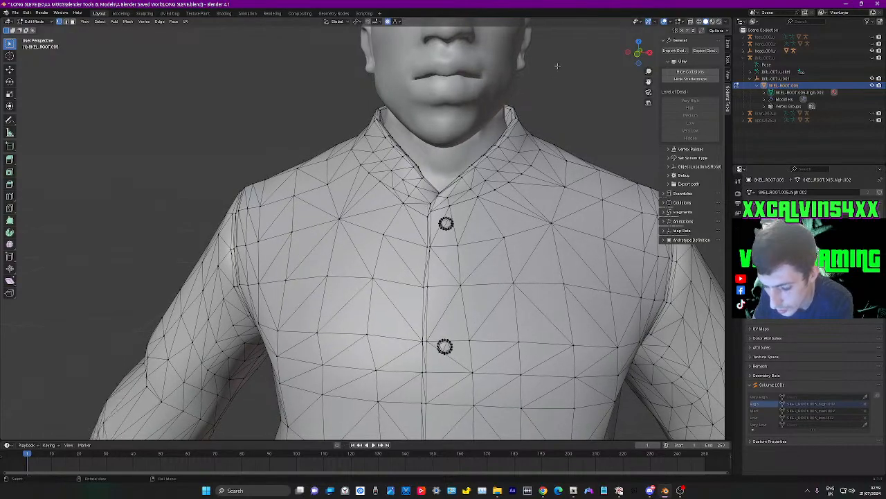
Return to Object Mode, clear the selection and inspect the shirt's fit around the neck, arms and waist
key("Tab")
left_click(601, 90)
scroll(533, 248, "down", 6)
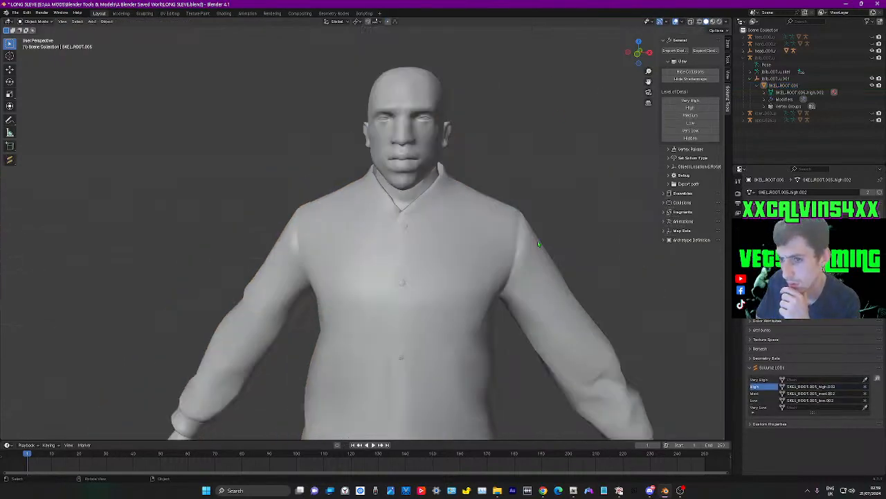
middle_click_drag(498, 248, 488, 278)
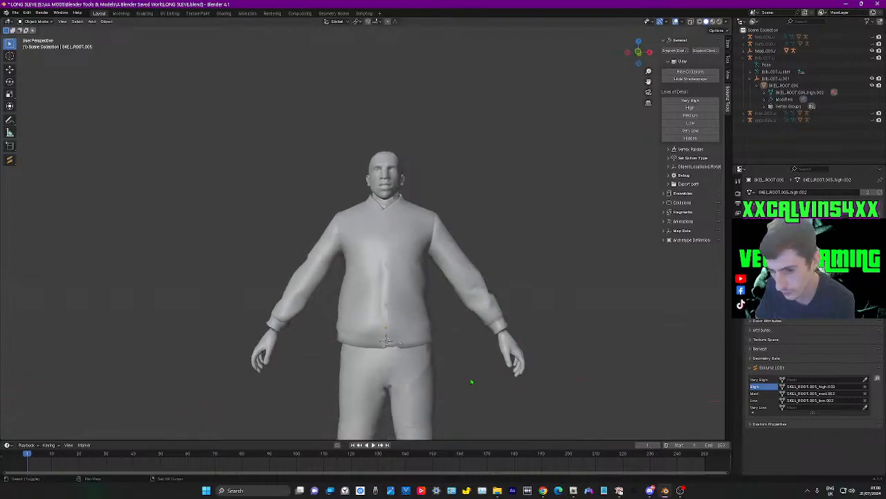
scroll(475, 294, "up", 7)
In Edit Mode, select the left cuff vertices and lower them about 0.048 m along Z with a proportional size of about 0.198 m
key("Tab")
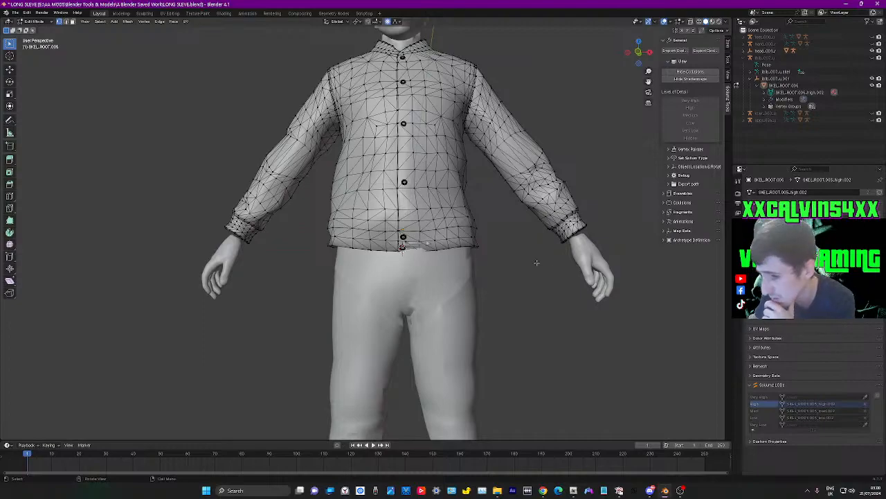
mouse_move(489, 275)
middle_mouse_down()
mouse_move(538, 275)
mouse_move(484, 264)
middle_mouse_up()
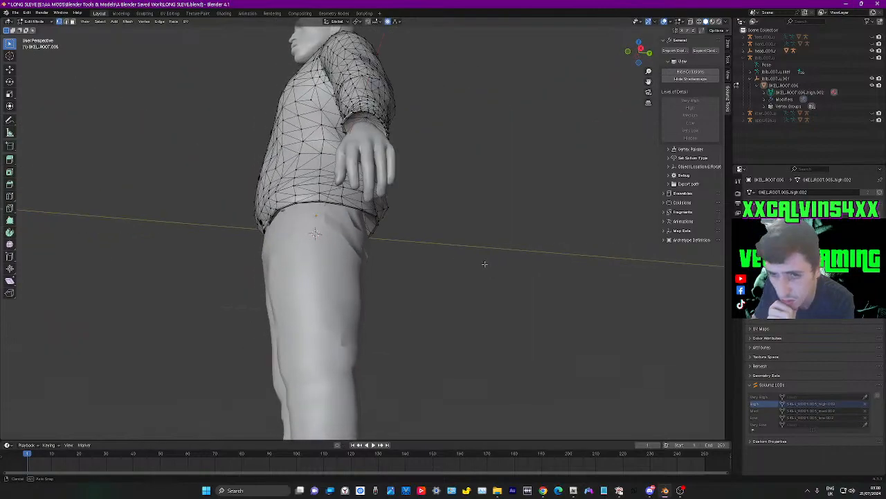
middle_click_drag(380, 127, 432, 275)
key("g")
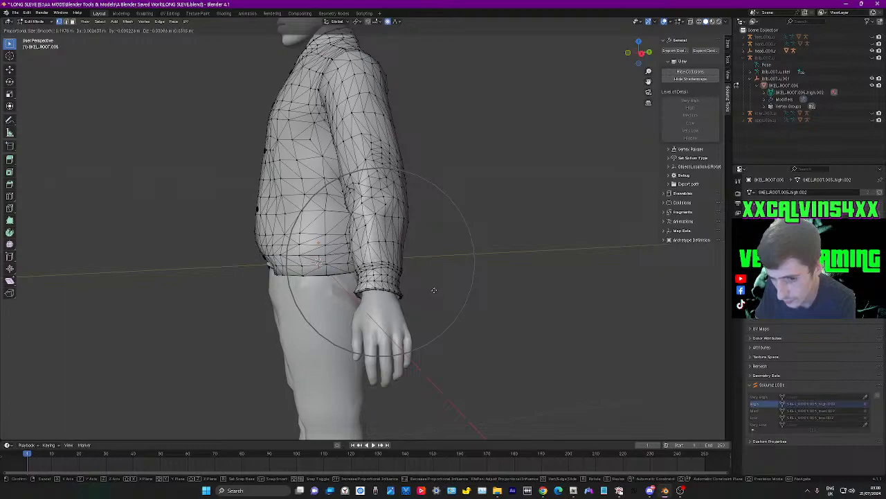
right_click(435, 291)
key("g")
key("z")
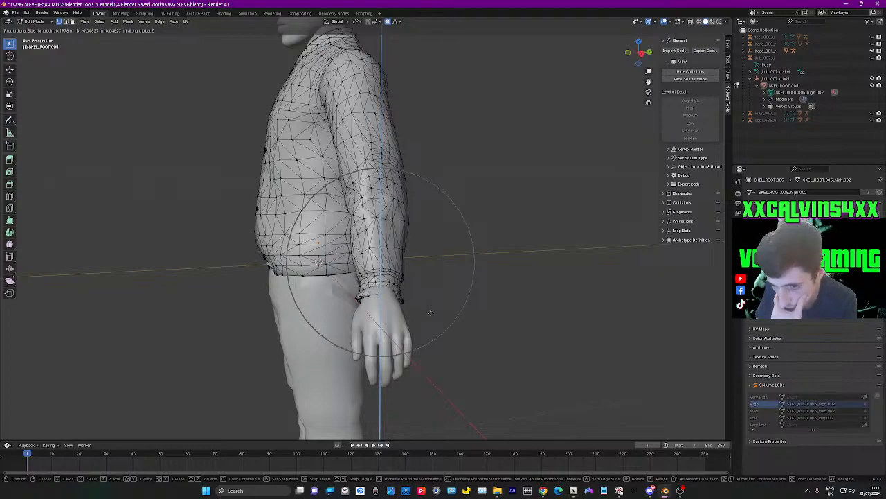
left_click(430, 313)
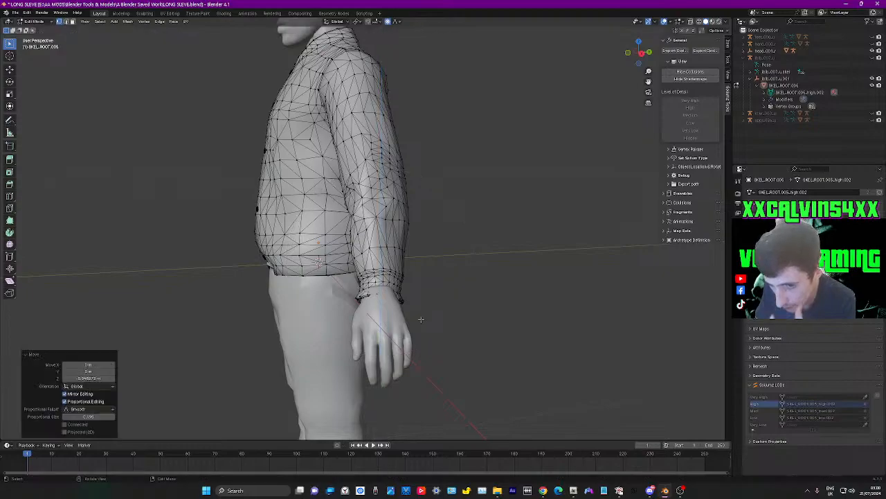
Shift the selected left cuff about 0.012 m outward along X, keeping the proportional falloff
middle_click_drag(430, 313, 469, 319)
key("g")
key("x")
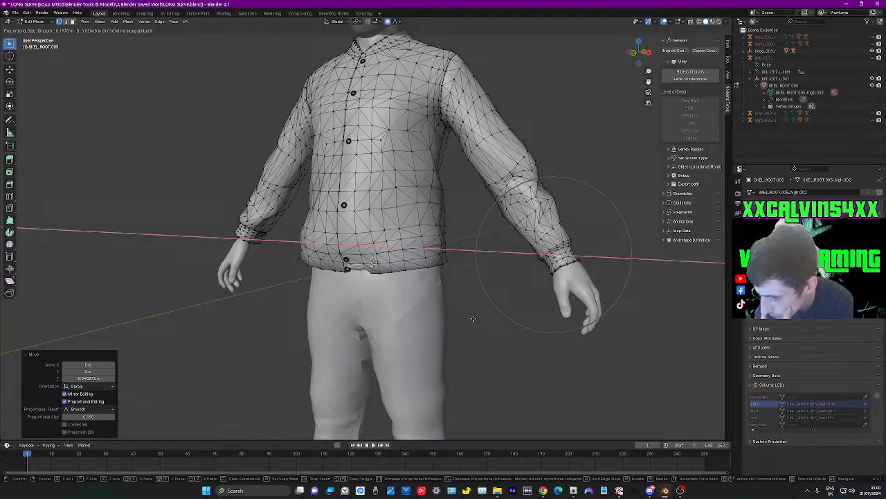
left_click(474, 318)
middle_click_drag(618, 324, 568, 321)
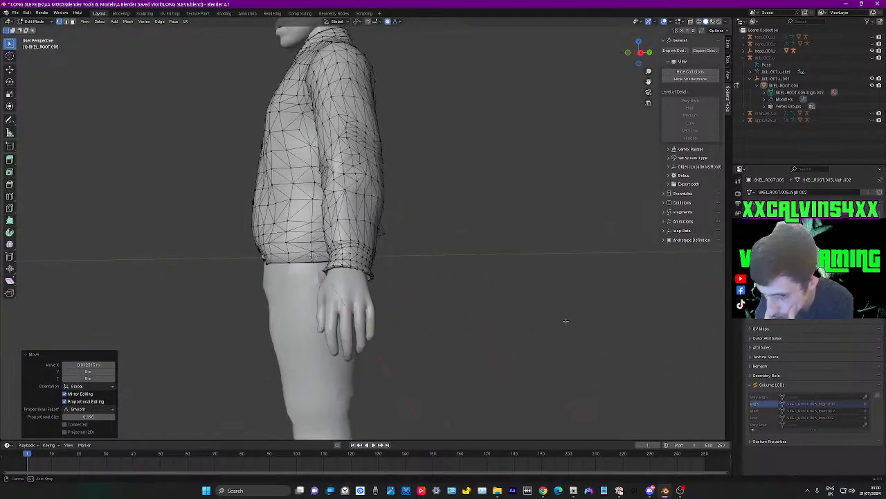
Raise the left cuff about 0.003 m along Z and shift it slightly forward along negative Y around the wrist
scroll(423, 309, "up", 3)
middle_click_drag(453, 337, 444, 329)
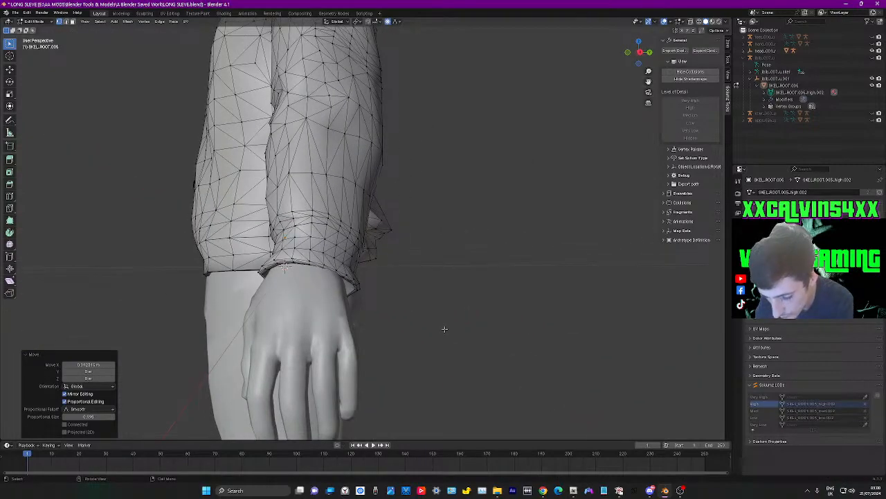
key("g")
key("z")
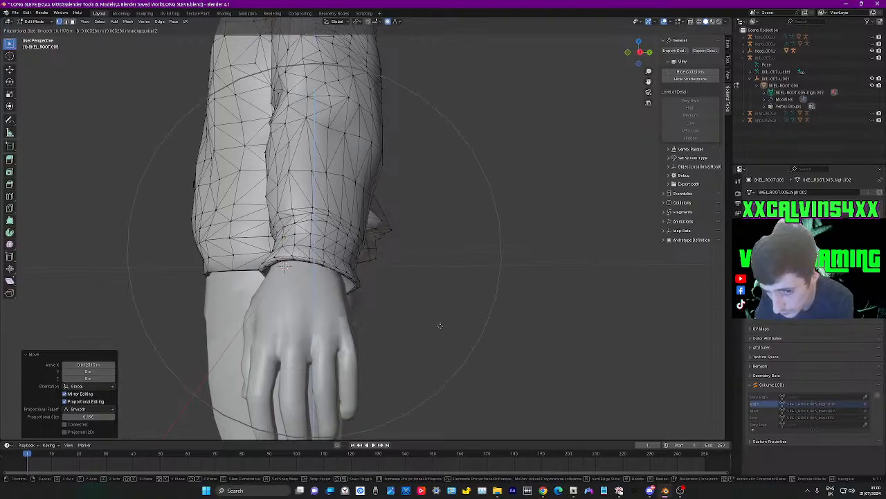
key("y")
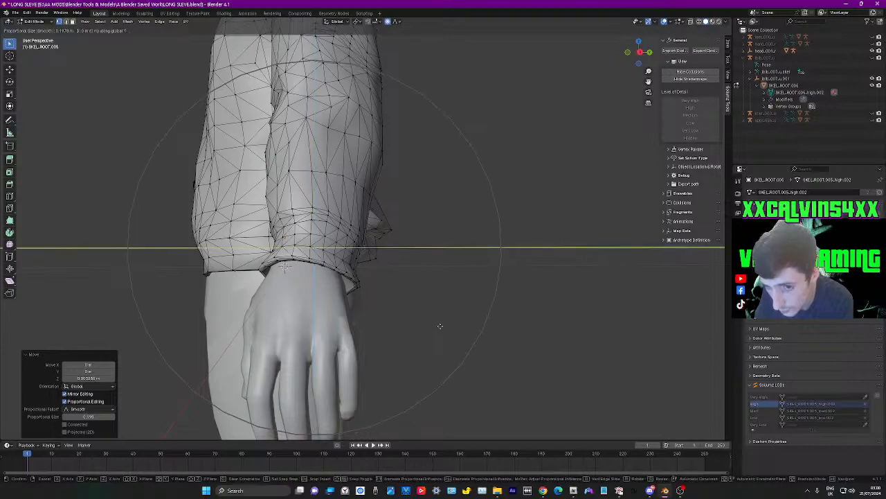
left_click(435, 324)
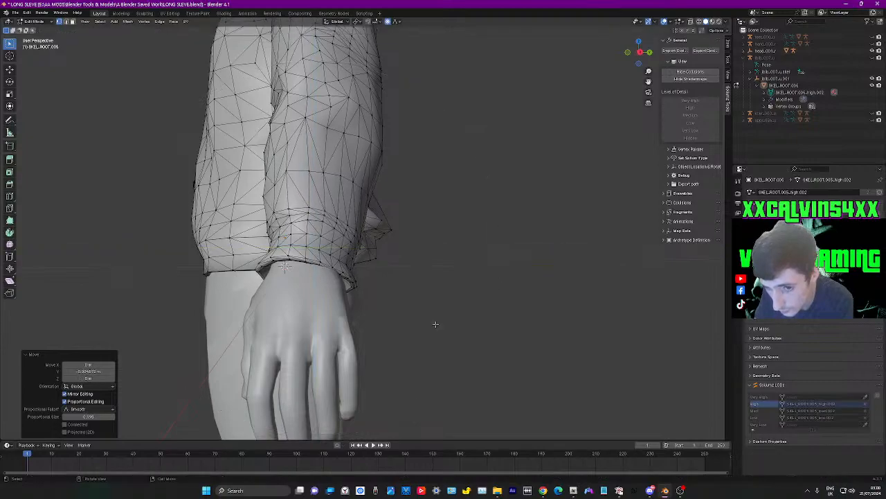
key("g")
key("x")
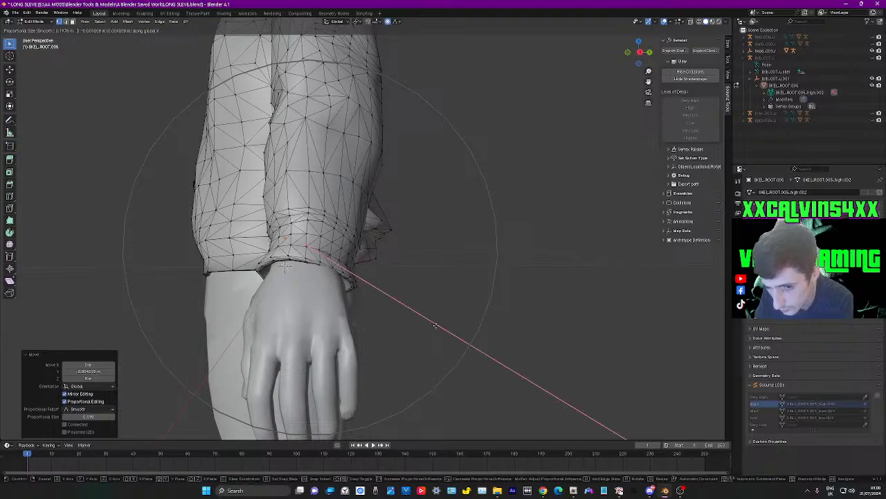
right_click(437, 325)
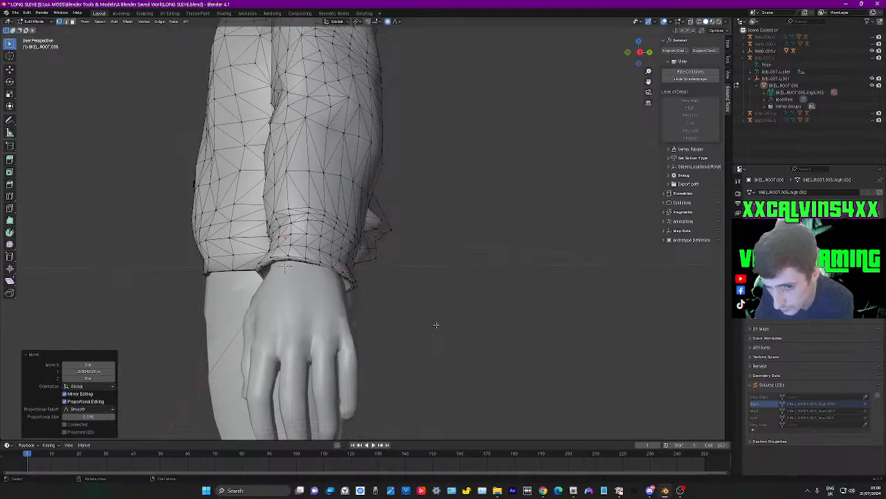
Move a back rim vertex of the left cuff about 0.006 m backward along Y with a proportional size of about 0.07 m
middle_click_drag(434, 325, 438, 317)
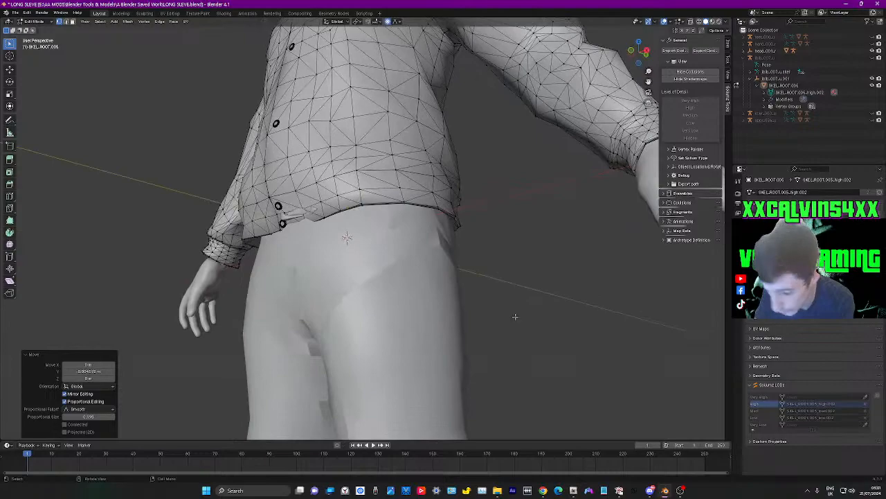
middle_click_drag(622, 306, 471, 325)
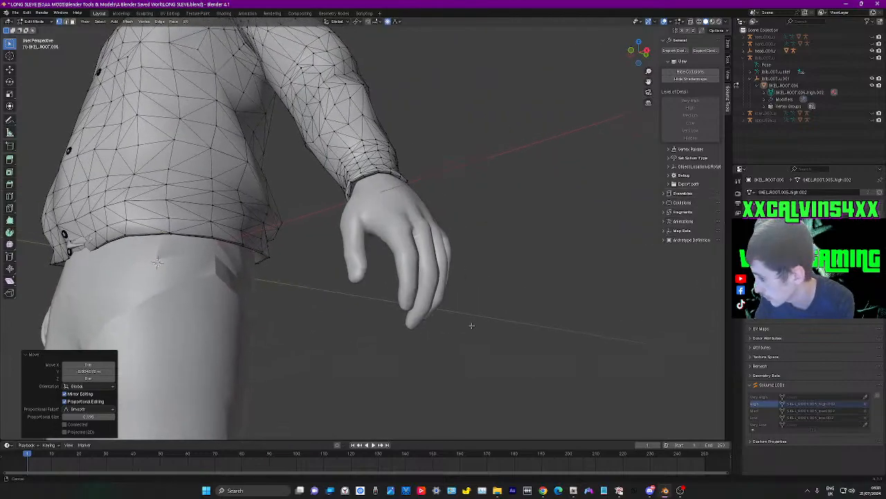
middle_click_drag(494, 268, 471, 258)
middle_click_drag(315, 269, 338, 313)
key("g")
scroll(338, 314, "up", 6)
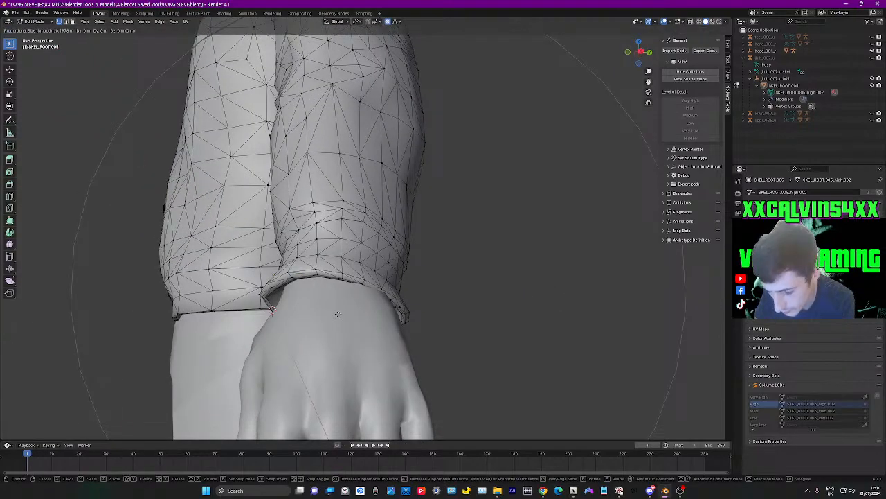
key("y")
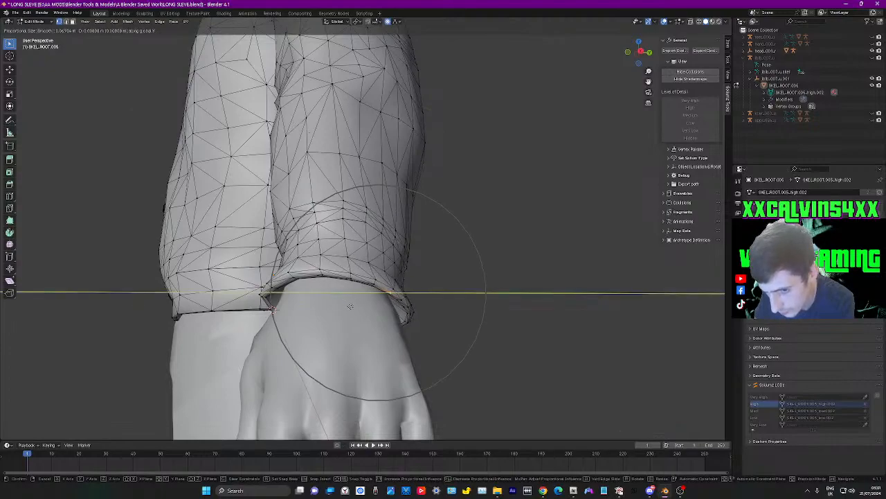
left_click(352, 305)
Pull the protruding tip at the back underside of the left cuff about 0.008 m forward along negative Y
middle_click_drag(351, 305, 307, 311)
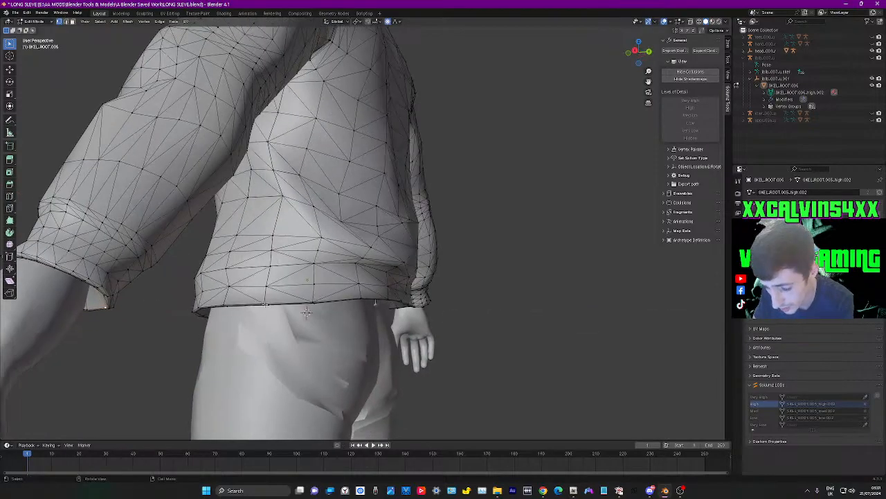
key("g")
key("y")
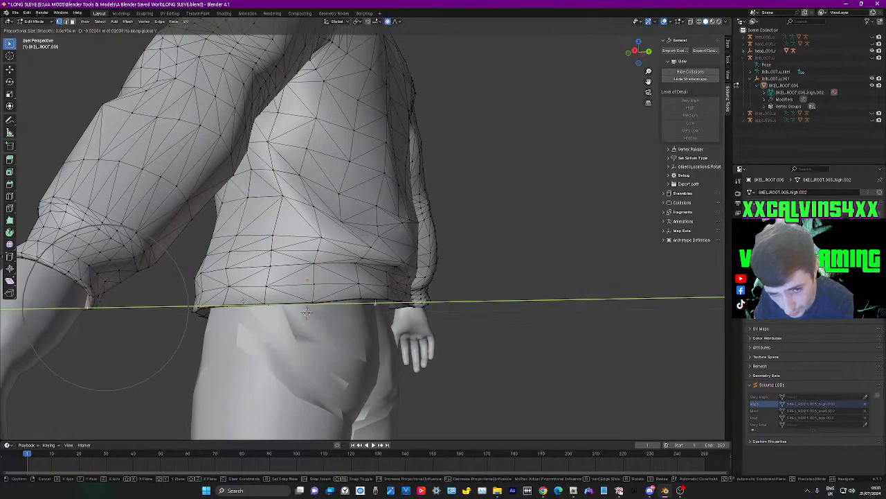
left_click(307, 312)
Shift the thumb-side rim vertex of the left cuff about 0.006 m along negative Y and about 0.004 m toward the body along negative X
middle_click_drag(307, 311, 528, 317)
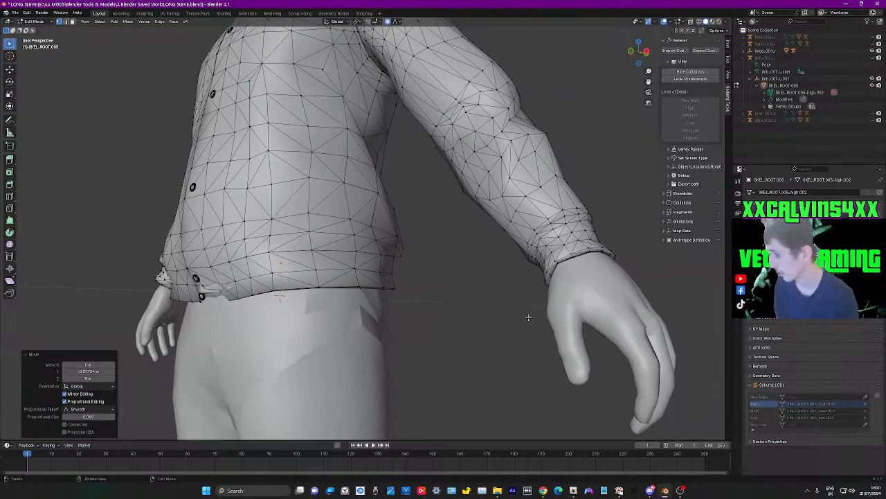
mouse_move(586, 270)
middle_mouse_down()
mouse_move(635, 270)
mouse_move(579, 270)
middle_mouse_up()
mouse_move(477, 194)
middle_mouse_down()
mouse_move(468, 203)
mouse_move(491, 200)
middle_mouse_up()
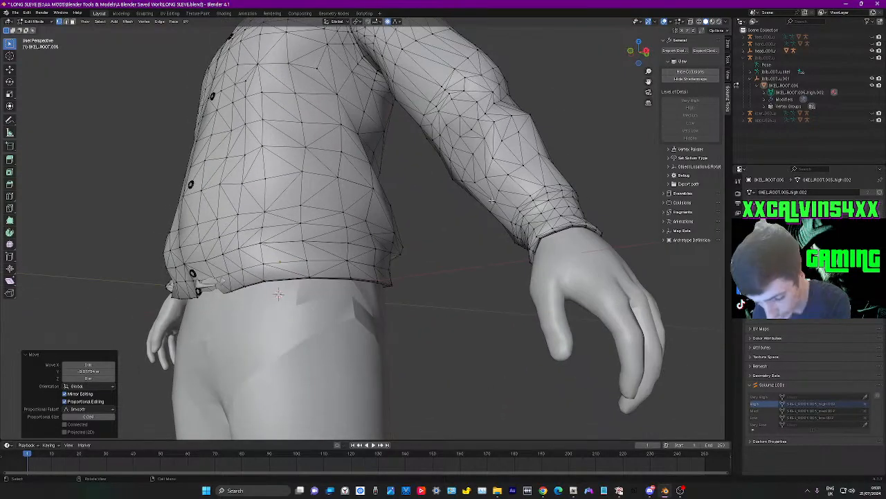
middle_click_drag(595, 312, 534, 278, "shift")
middle_click_drag(360, 298, 396, 295)
middle_click_drag(485, 184, 535, 267)
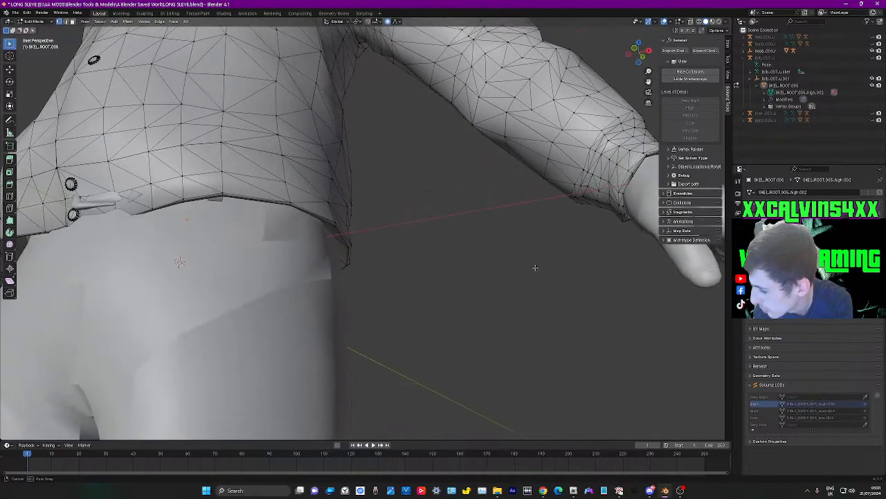
middle_click_drag(623, 322, 610, 319)
key("g")
key("y")
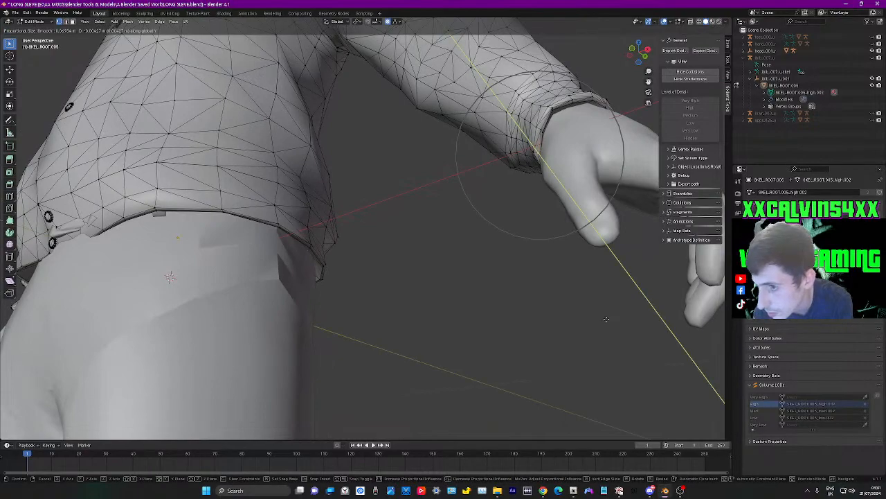
left_click(604, 319)
key("g")
key("x")
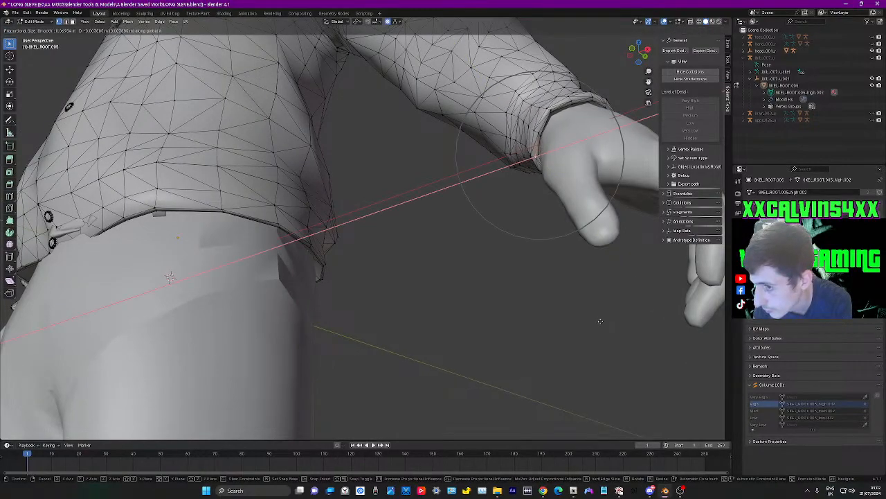
left_click(599, 321)
Check the adjusted left cuff in Object Mode and Edit Mode, and examine how the right cuff sits on its wrist
middle_click_drag(599, 322, 633, 341)
scroll(496, 324, "down", 5)
scroll(496, 324, "down", 2)
middle_click_drag(528, 351, 227, 341)
key("Tab")
key("Tab")
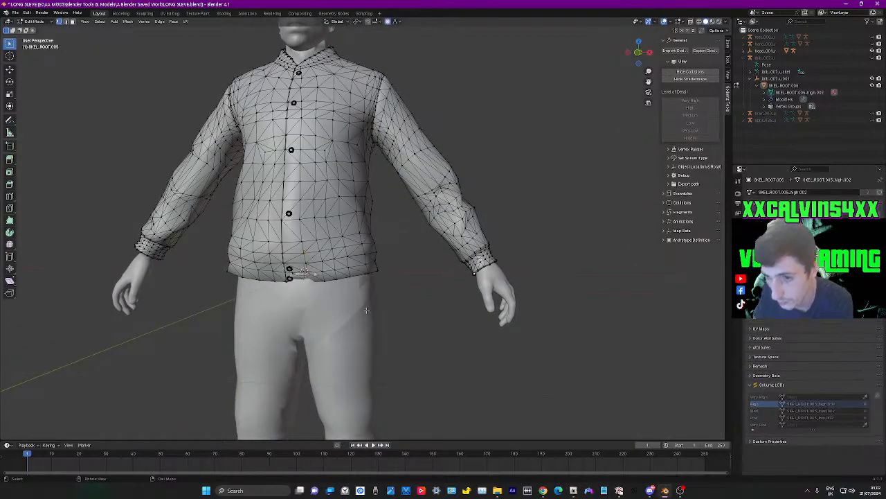
middle_click_drag(203, 375, 544, 264)
middle_click_drag(550, 310, 397, 256)
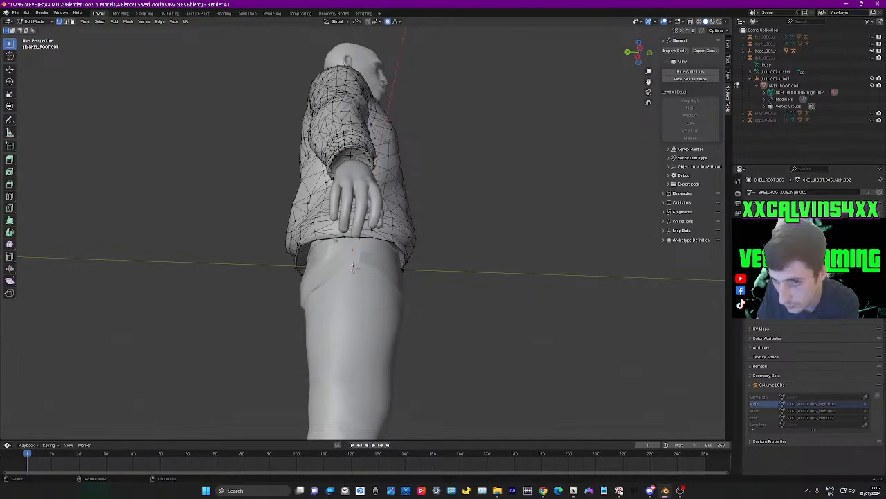
middle_click_drag(425, 228, 415, 312)
key("g")
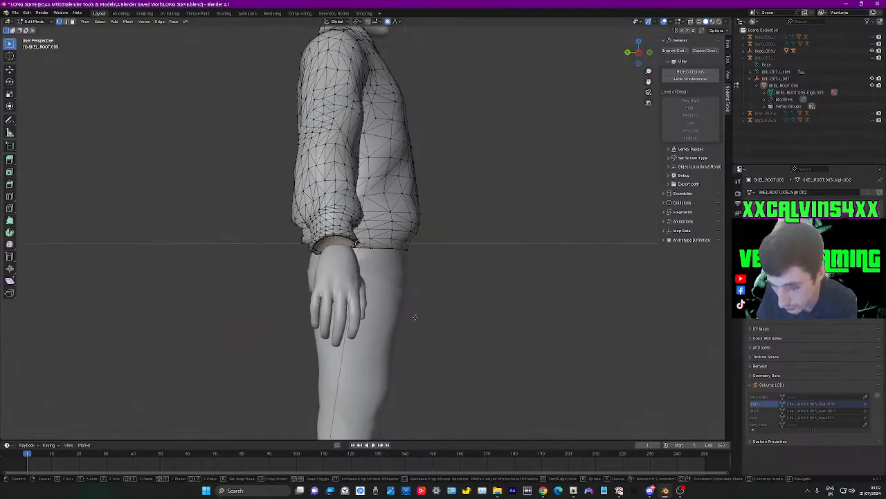
scroll(416, 316, "down", 5)
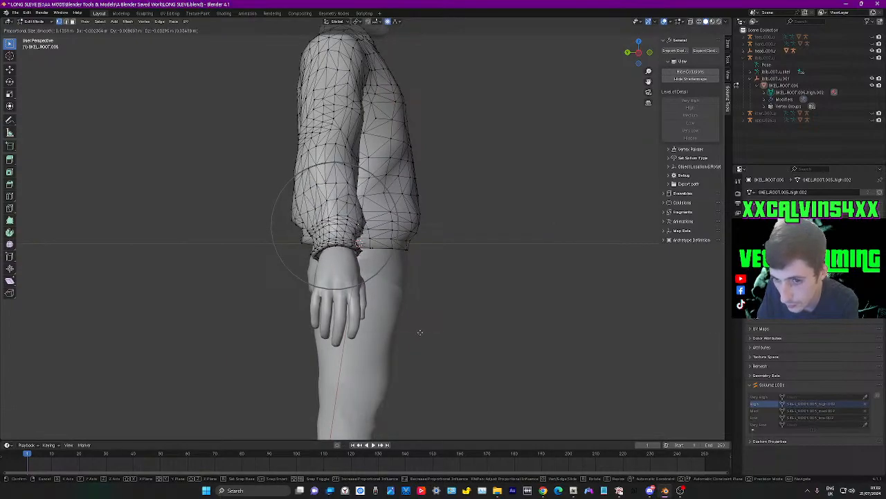
left_click(420, 335)
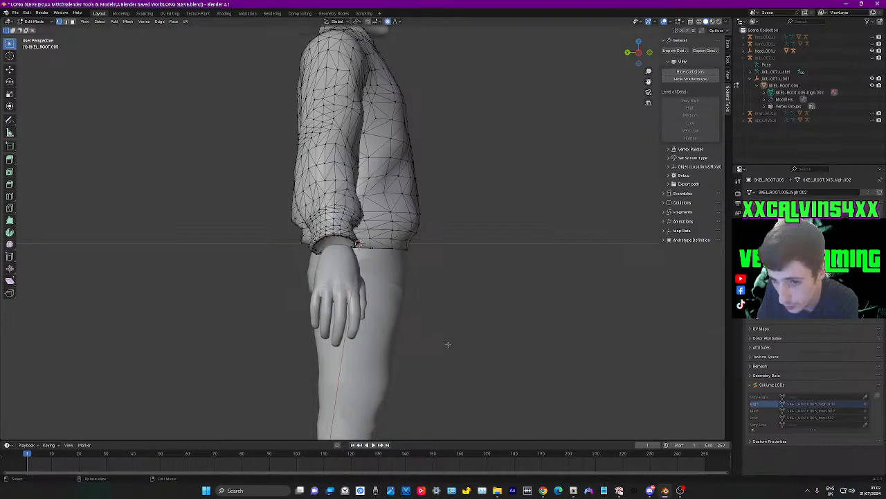
Move the right cuff about 0.046 m down and about 0.01 m outward with a proportional size of about 0.136 m
middle_click_drag(445, 346, 381, 360)
key("g")
key("x")
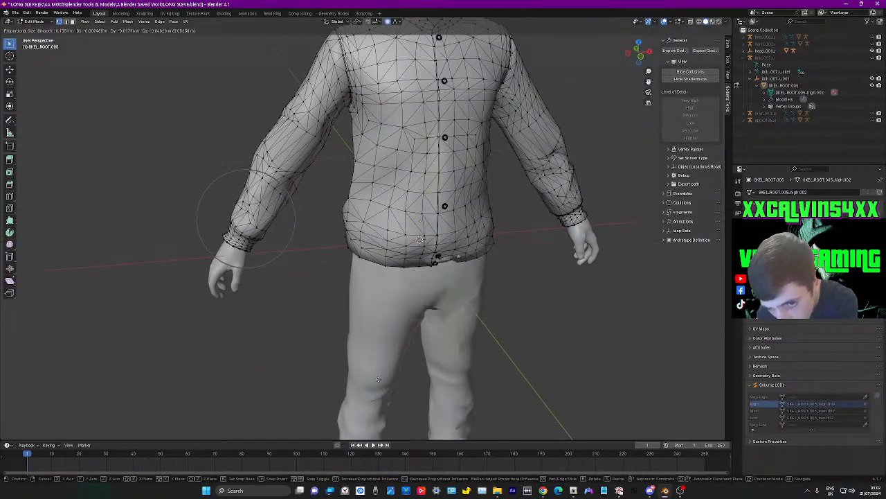
left_click(378, 378)
Examine the right cuff around the wrist in Object Mode, reselect the shirt and return to Edit Mode
middle_click_drag(244, 370, 374, 352)
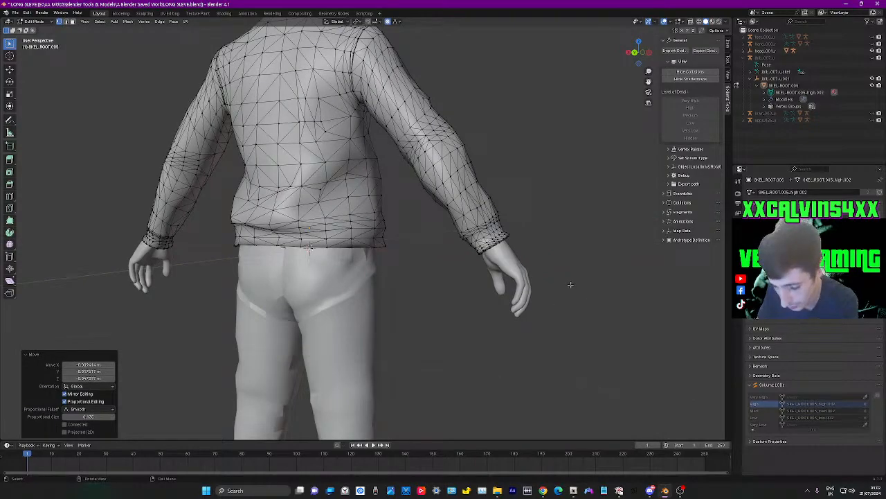
key("Tab")
middle_click_drag(583, 320, 522, 321)
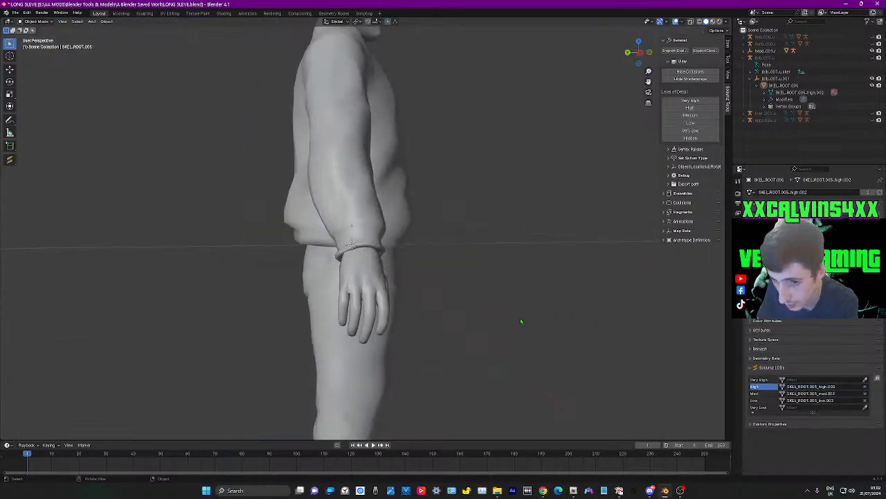
scroll(469, 307, "up", 3)
middle_click_drag(469, 307, 365, 211)
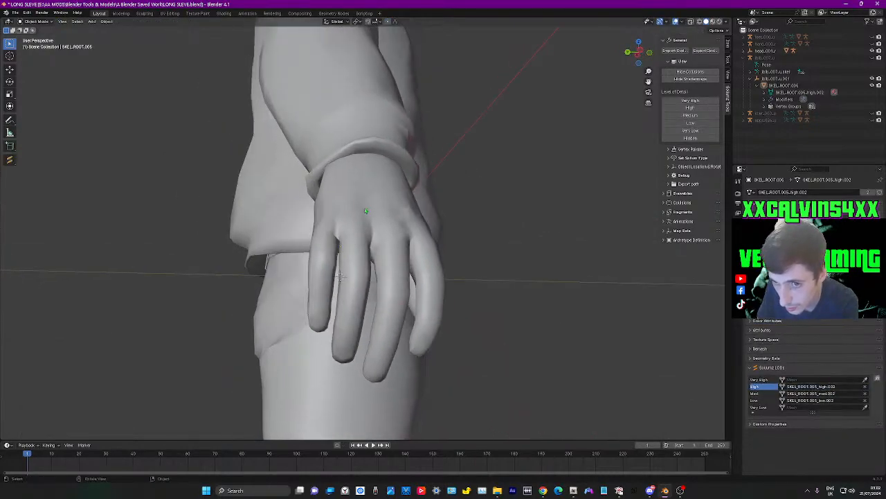
left_click(368, 131)
middle_click_drag(446, 305, 446, 327)
key("Tab")
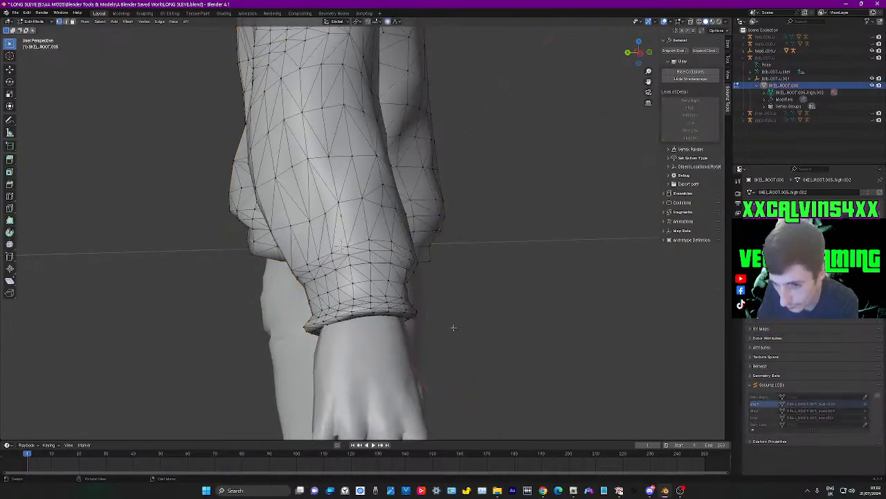
Adjust the right cuff's rim, shifting its thumb-side edge vertex about 0.005 m toward the body along X with proportional falloff
middle_click_drag(404, 354, 410, 347)
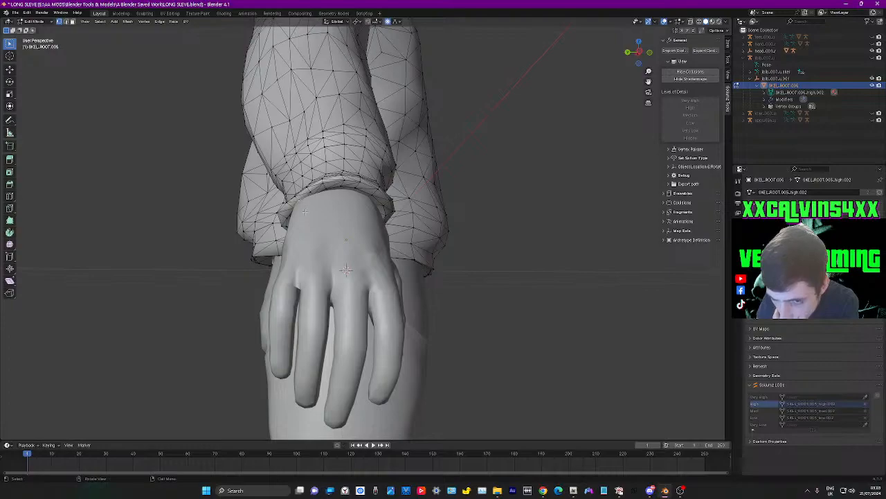
key("g")
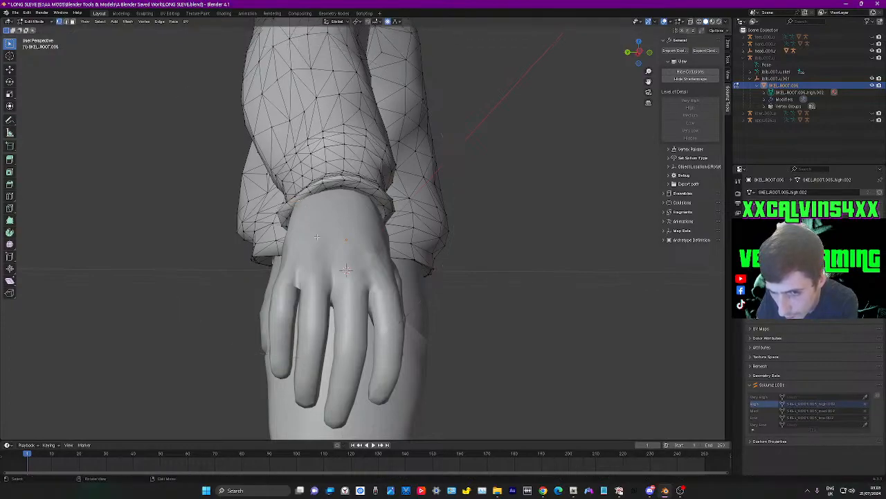
left_click(346, 270)
middle_click_drag(347, 270, 256, 250)
middle_click_drag(236, 325, 350, 297, "shift")
scroll(351, 296, "up", 3)
middle_click_drag(259, 307, 223, 300)
left_click(178, 207)
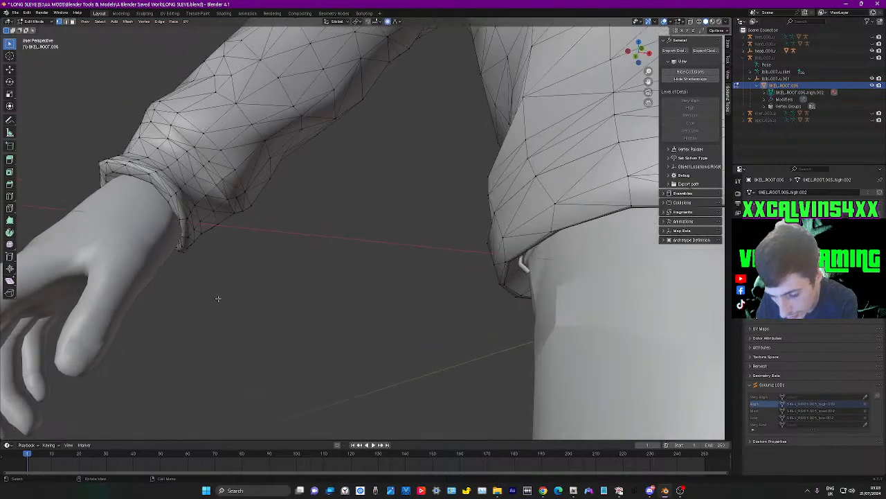
key("g")
key("x")
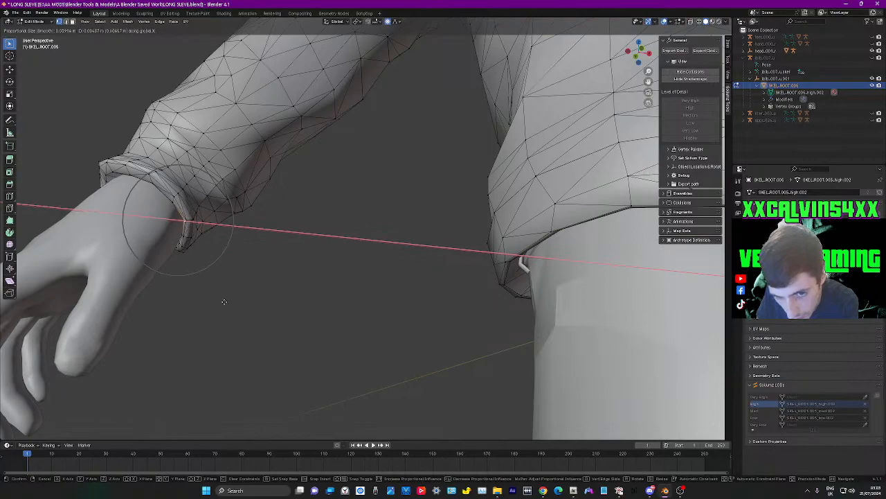
left_click(224, 302)
Move a rim vertex on the underside of the right cuff about 0.002 m along X with a proportional size of about 0.032 m
middle_click_drag(231, 303, 259, 255)
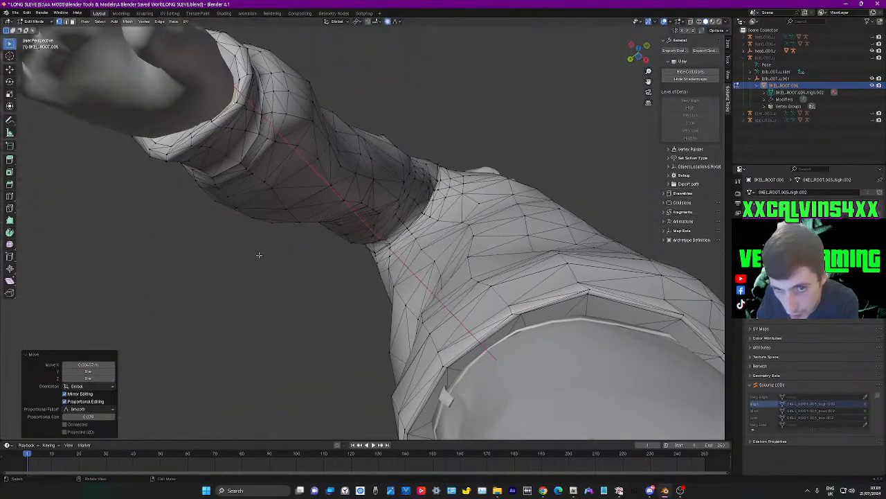
left_click(213, 120)
key("g")
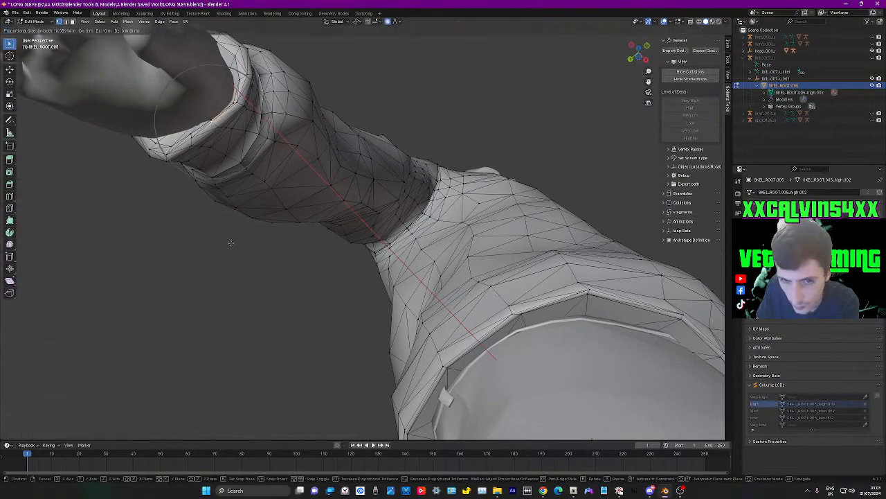
key("x")
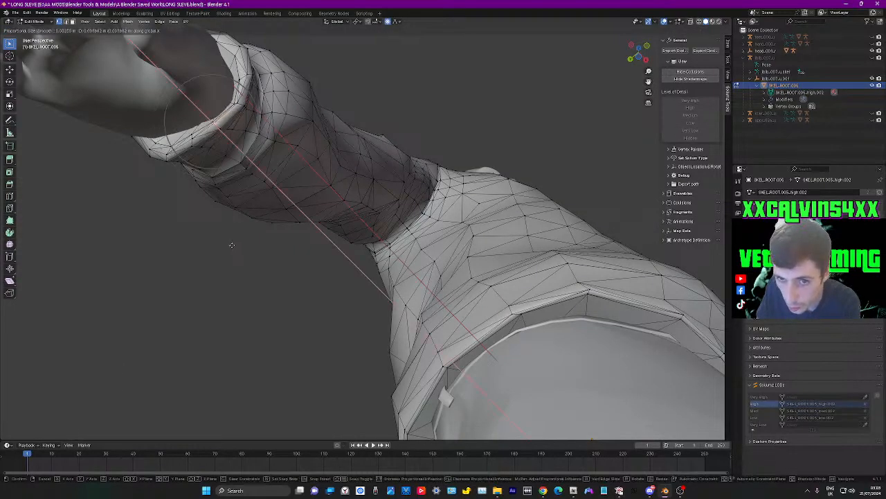
left_click(232, 246)
Pull the flared outer tip of the right cuff about 0.01 m inward along X toward the wrist
middle_click_drag(250, 243, 300, 317)
middle_click_drag(249, 275, 512, 300)
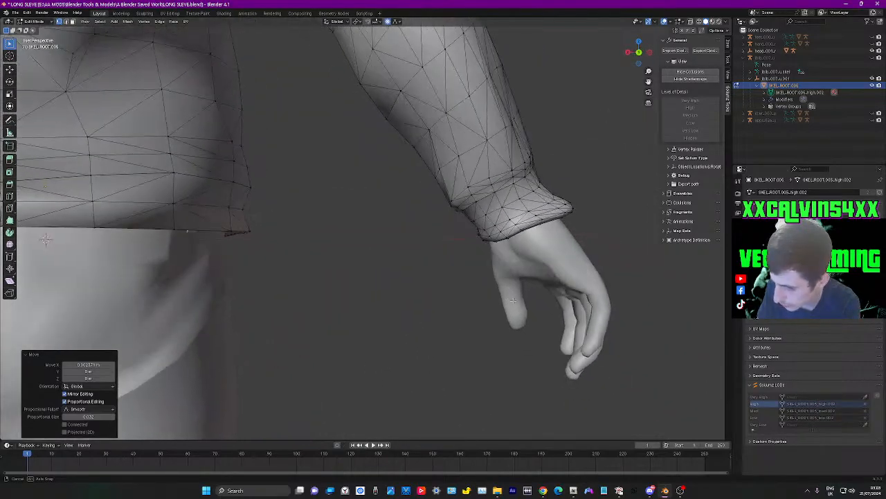
left_click(572, 208)
middle_click_drag(608, 252, 493, 263)
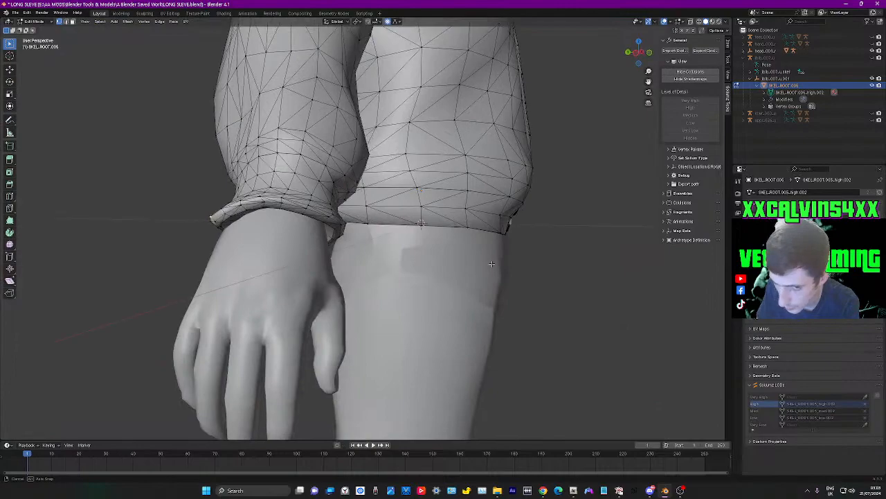
key("g")
key("x")
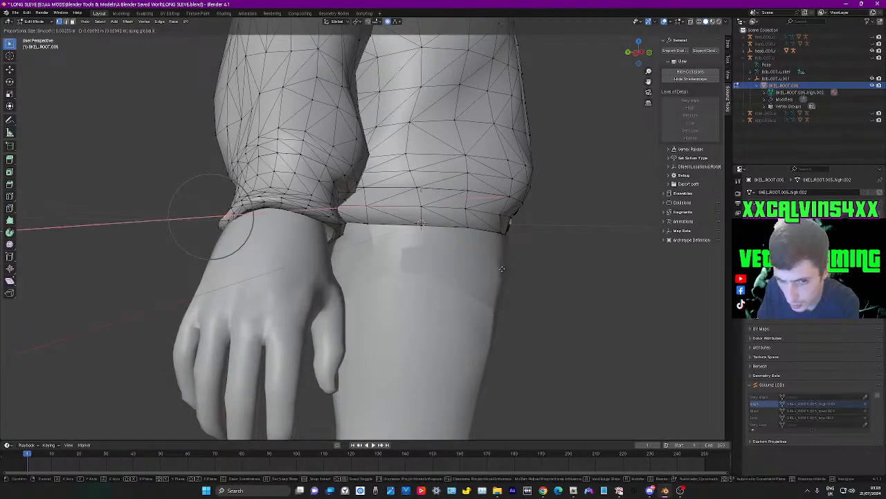
right_click(498, 268)
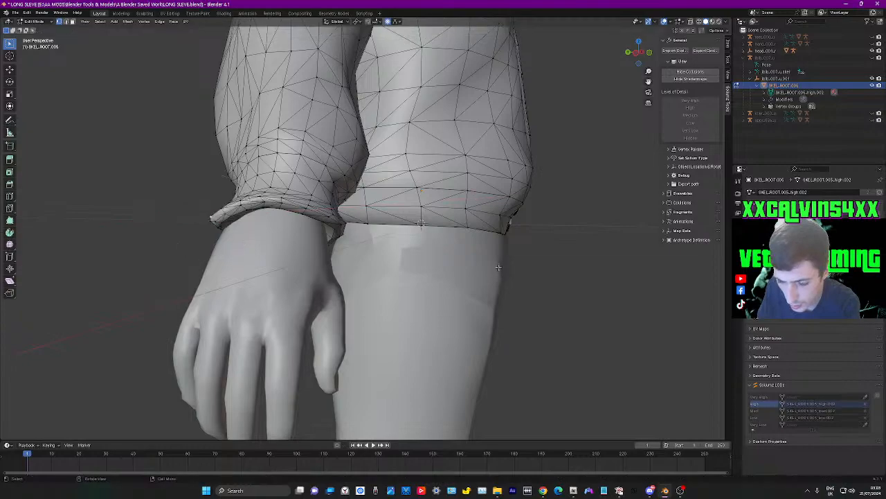
key("g")
key("x")
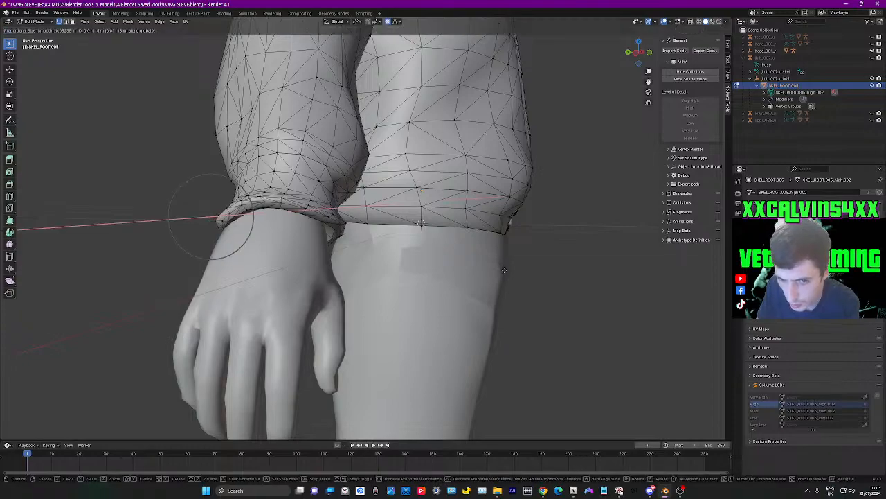
left_click(501, 269)
Clear the selection and examine the whole shirt's fit and its front hem around the lowest buttons
middle_click_drag(501, 269, 349, 344)
left_click(342, 323)
scroll(349, 345, "down", 8)
middle_click_drag(535, 343, 487, 307)
scroll(468, 324, "up", 2)
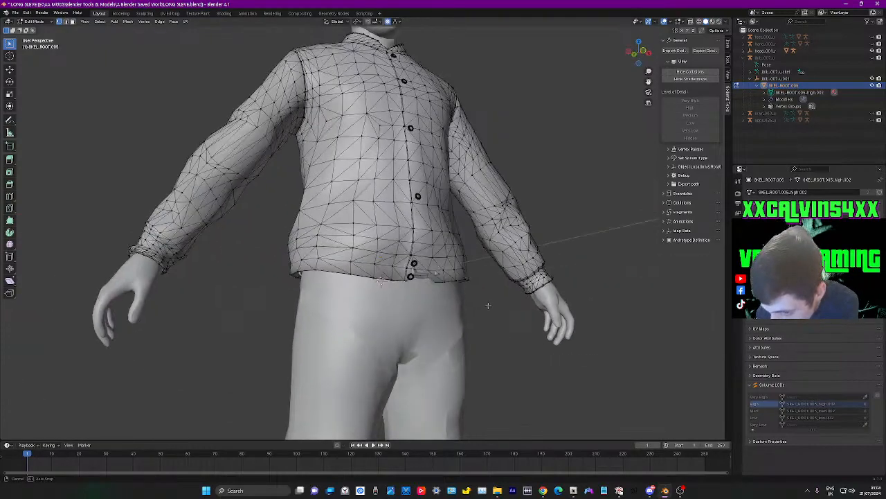
scroll(486, 306, "up", 4)
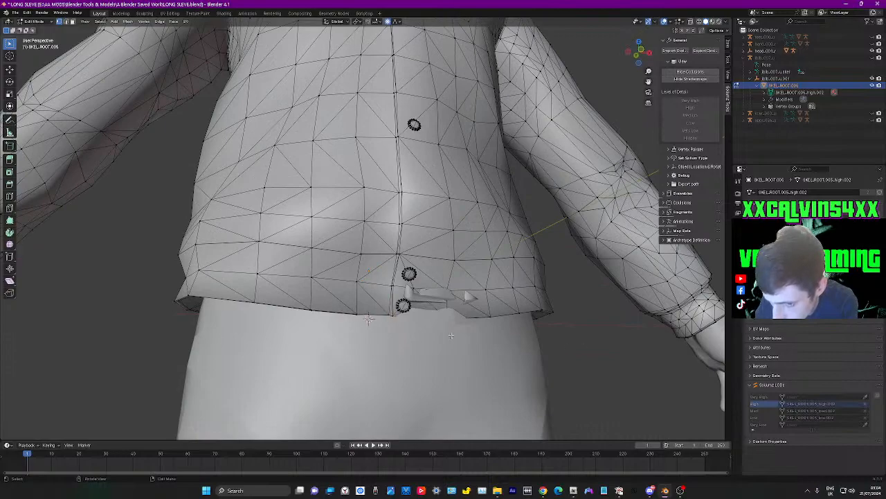
Move the hem vertex beneath the lowest button about 0.01 m forward along Y with a proportional size of about 0.198 m
middle_click_drag(396, 316, 524, 368)
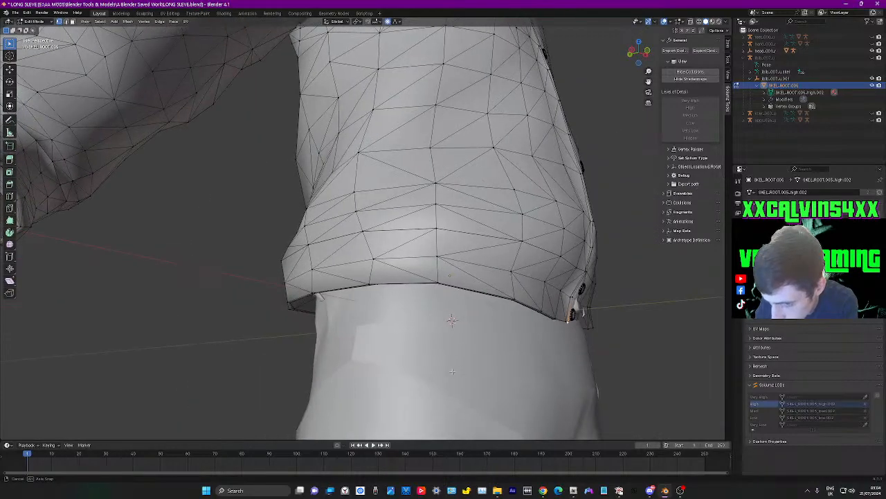
middle_click_drag(615, 361, 435, 356)
key("g")
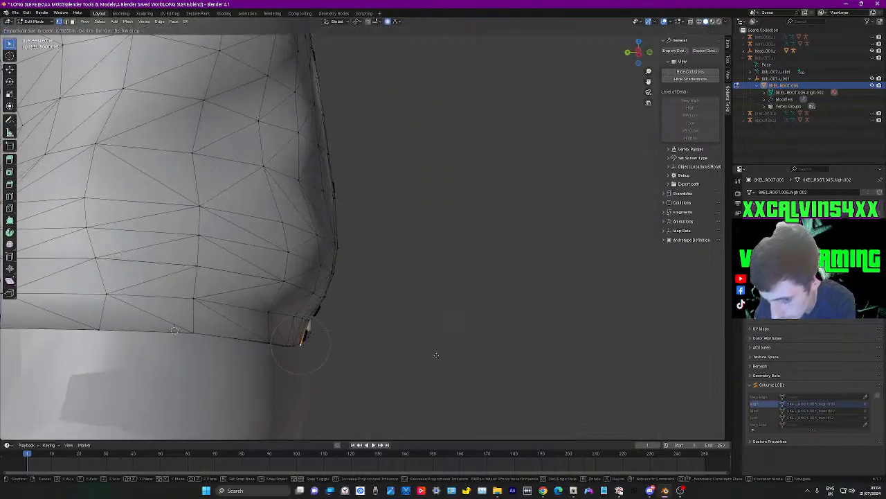
scroll(436, 355, "down", 20)
key("x")
right_click(441, 357)
key("g")
key("y")
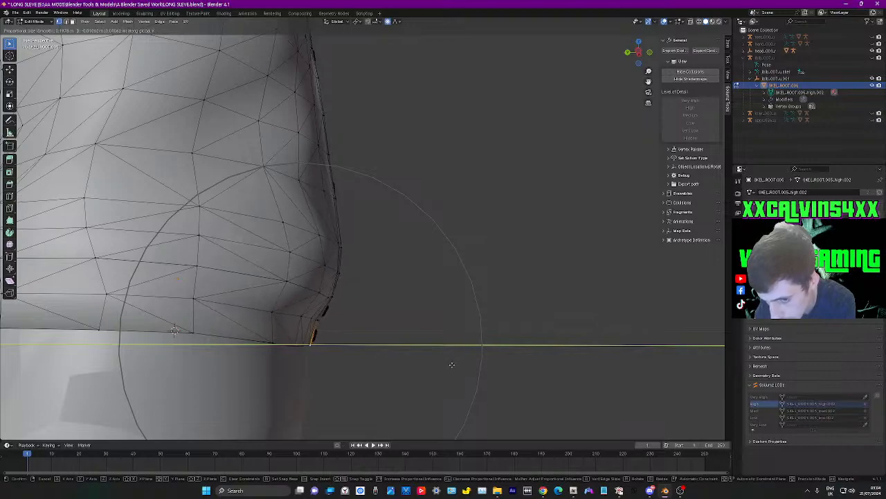
left_click(455, 362)
scroll(456, 361, "down", 5)
middle_click_drag(456, 361, 499, 309)
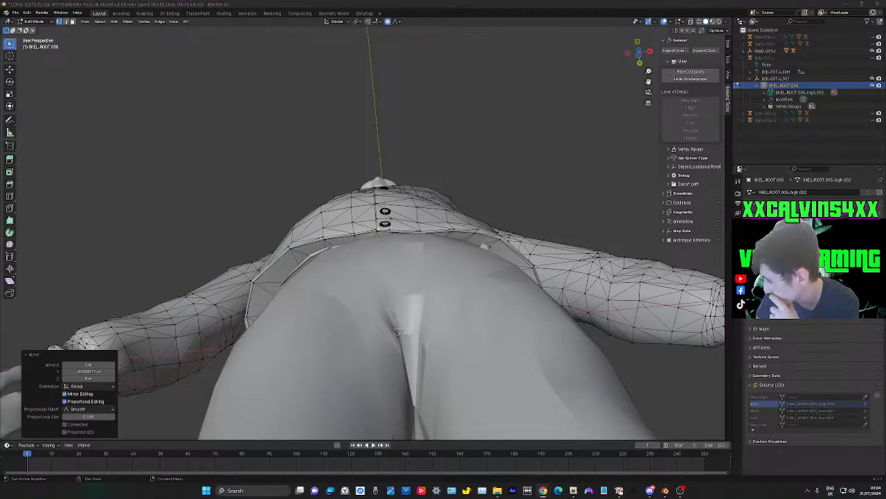
key("alt+Tab")
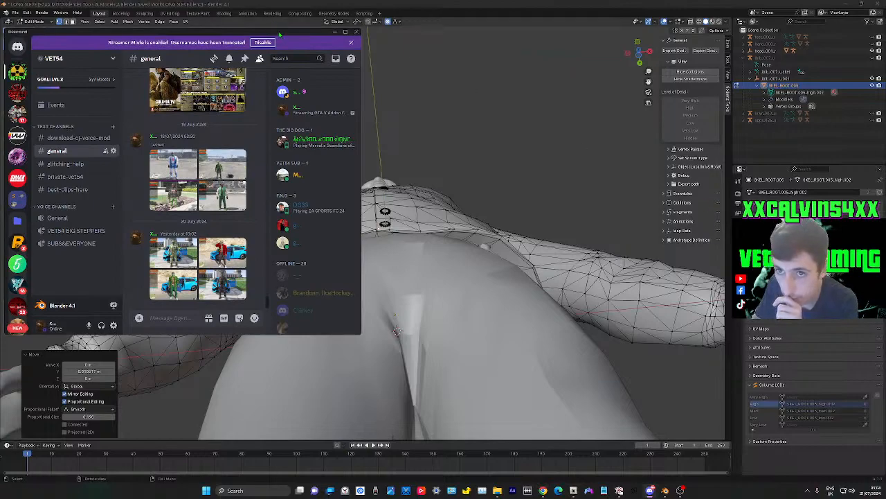
key("alt+Tab")
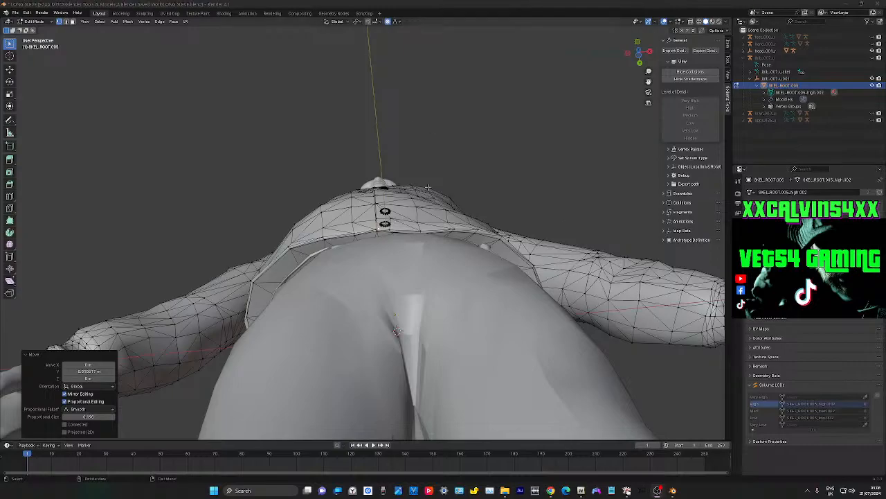
Move the same front hem vertex about 0.017 m further forward along Y, away from the body, with proportional falloff
middle_click_drag(453, 189, 464, 263)
scroll(464, 264, "down", 2)
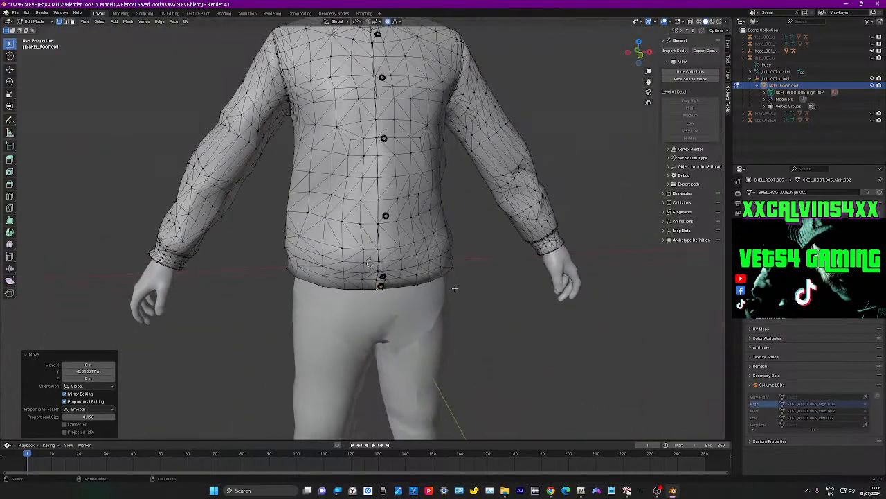
scroll(466, 267, "down", 2)
middle_click_drag(457, 306, 431, 293)
middle_click_drag(384, 258, 449, 286)
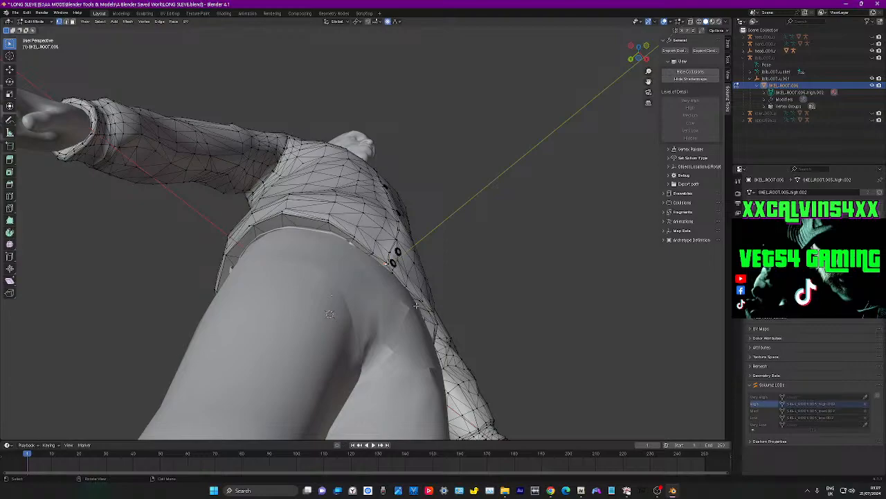
key("g")
key("y")
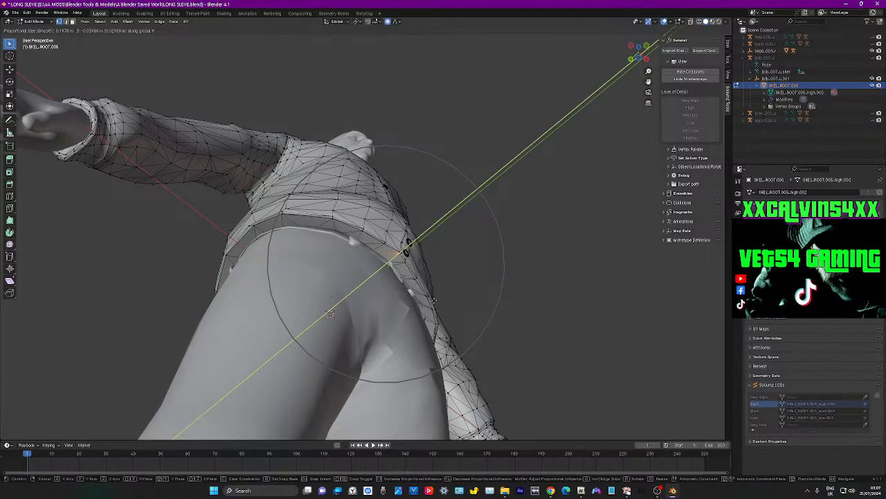
key("Escape")
key("g")
key("y")
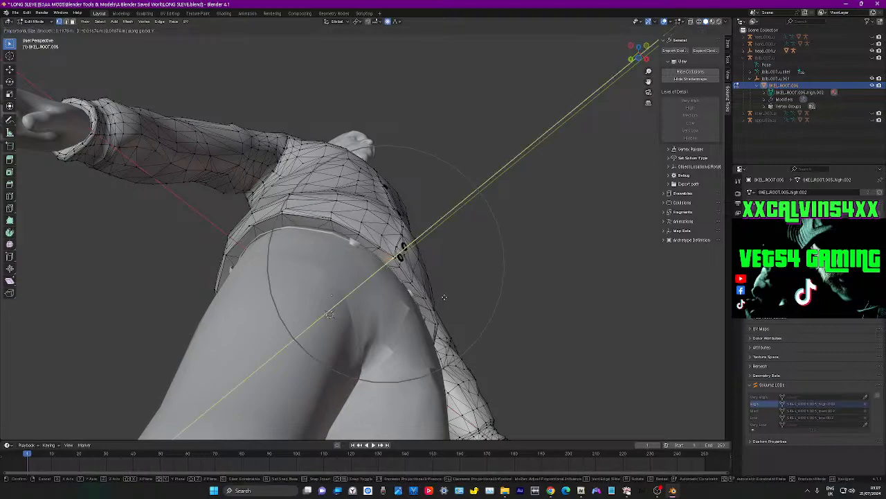
left_click(446, 295)
middle_click_drag(446, 295, 539, 368)
Select the linked geometry of the hem's underside and lower it about 0.016 m along Z with proportional falloff
left_click(517, 339)
scroll(478, 357, "down", 5)
middle_click_drag(471, 356, 463, 325)
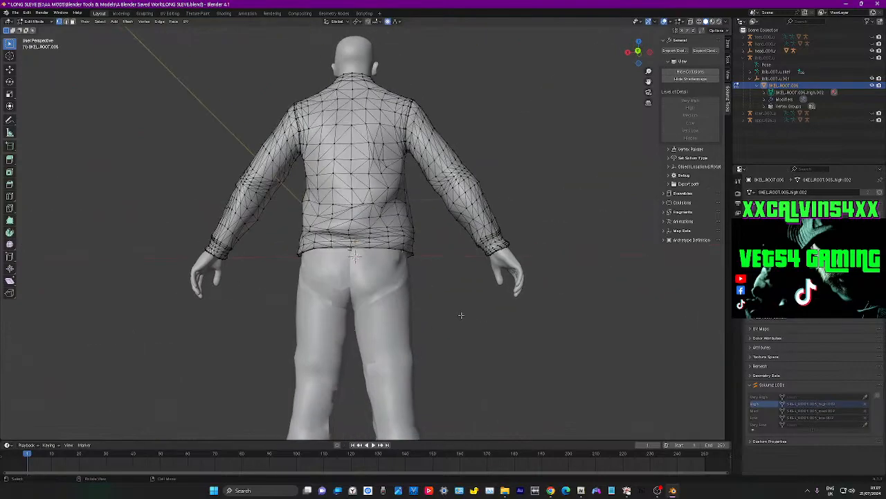
scroll(462, 316, "up", 4)
key("l")
key("g")
key("z")
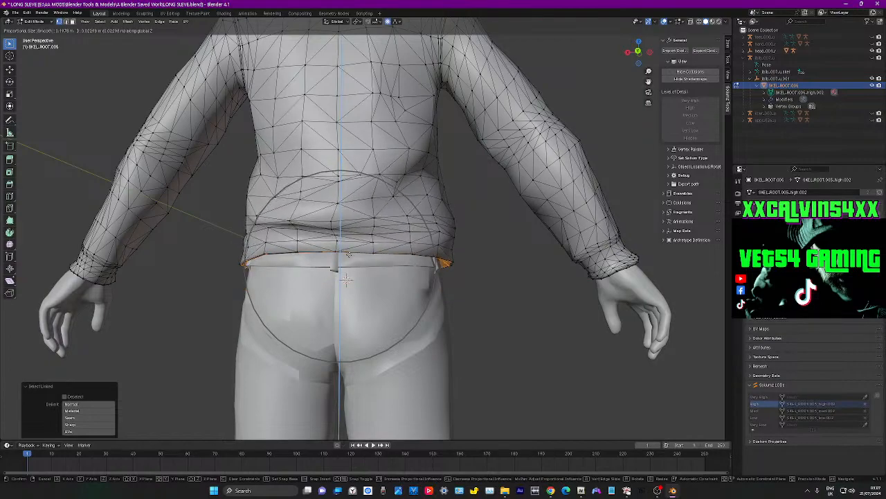
right_click(352, 265)
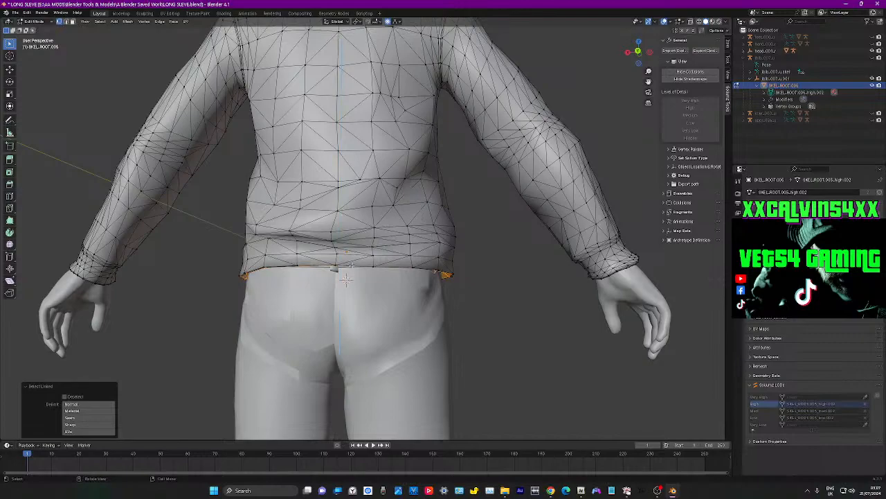
key("g")
key("z")
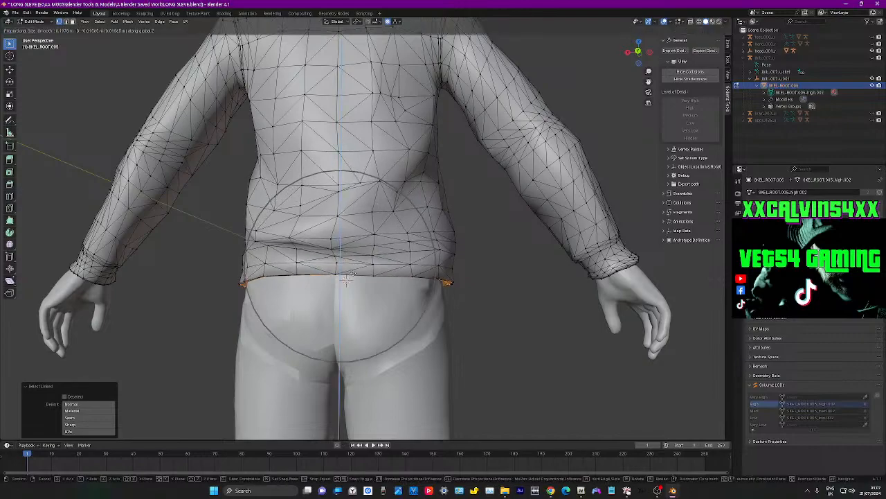
left_click(346, 280)
middle_click_drag(346, 279, 416, 332)
scroll(561, 328, "down", 3)
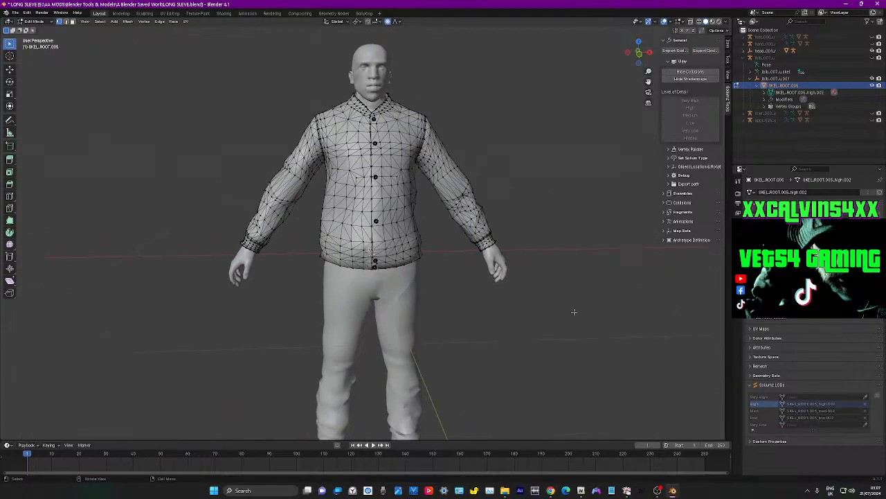
scroll(572, 183, "down", 1)
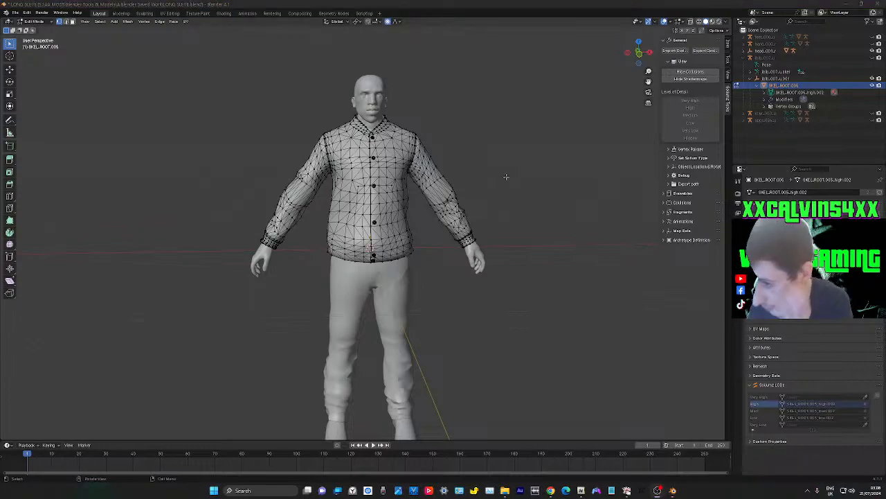
Save the scene under the new file name new bomber jacket closed.blend in the Blender Saved Work folder
left_click(791, 142)
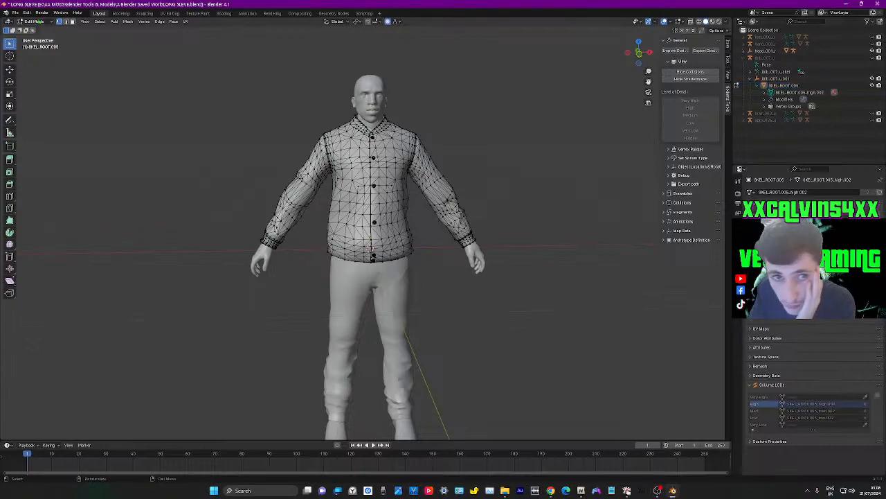
left_click(14, 12)
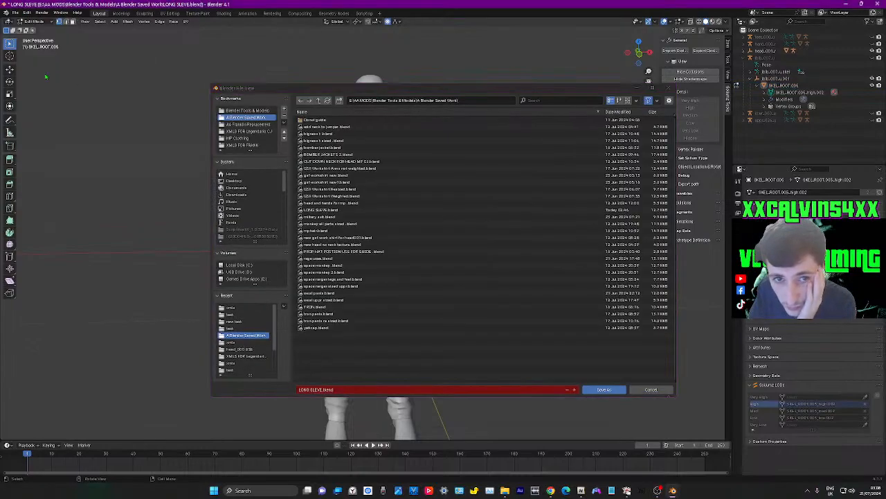
left_click(43, 72)
left_click(366, 390)
key("BackSpace")
type("new bomber ja")
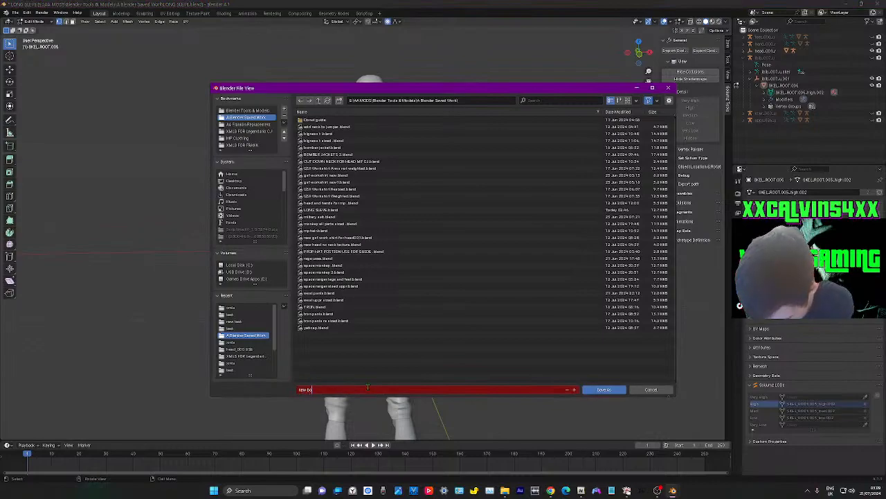
type("cket closed")
key("Return")
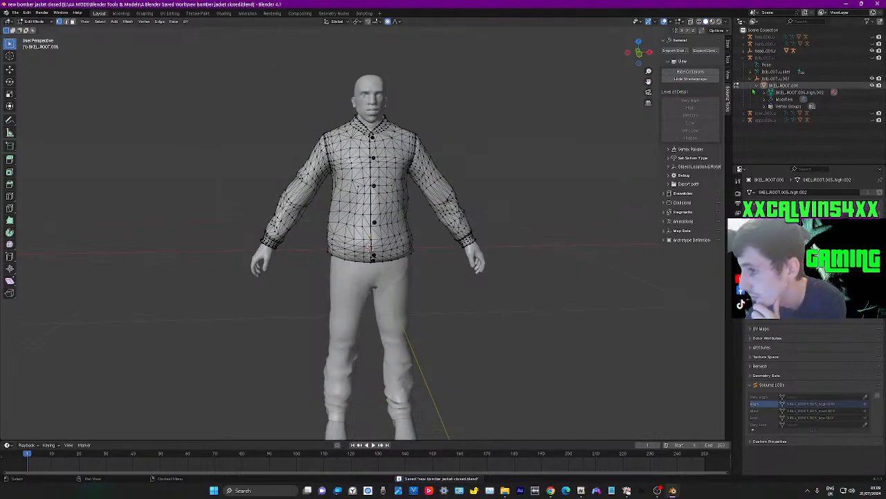
Switch to Object Mode and move the jacket mesh out of the jbib_007_u hierarchy to the scene collection's root
left_click(46, 22)
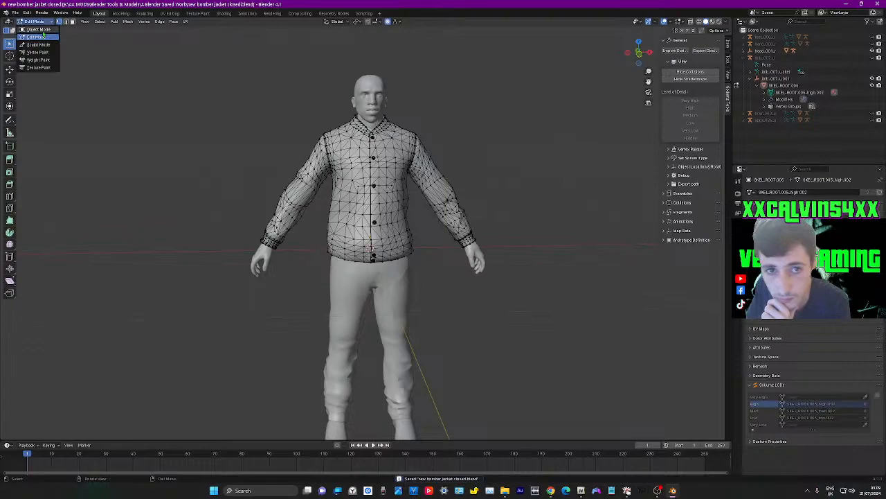
left_click(34, 29)
left_click(764, 85)
left_click(781, 85)
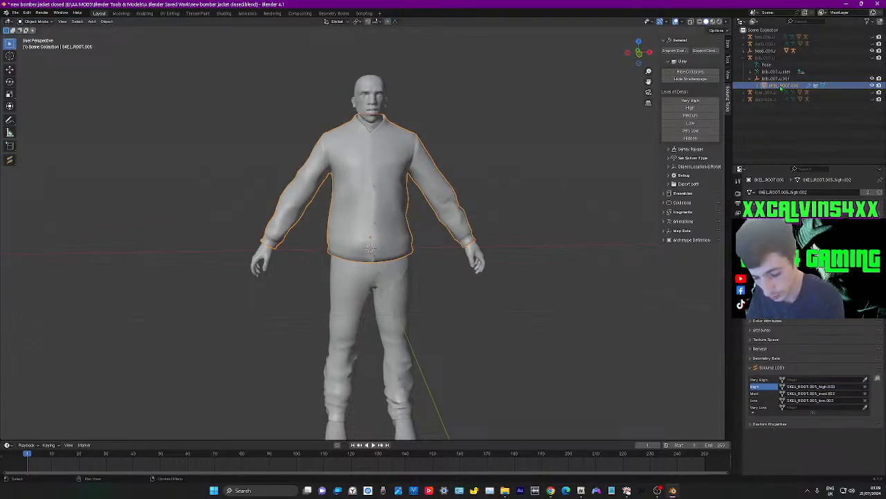
left_click_drag(782, 88, 763, 133, "shift")
Delete the jbib_007_u armature together with its whole remaining hierarchy
left_click(778, 79)
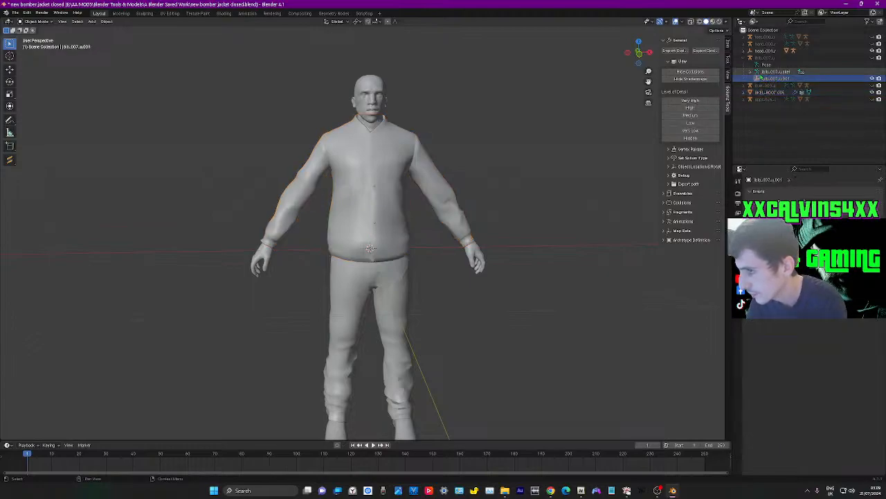
left_click(745, 59)
left_click(768, 58)
right_click(767, 58)
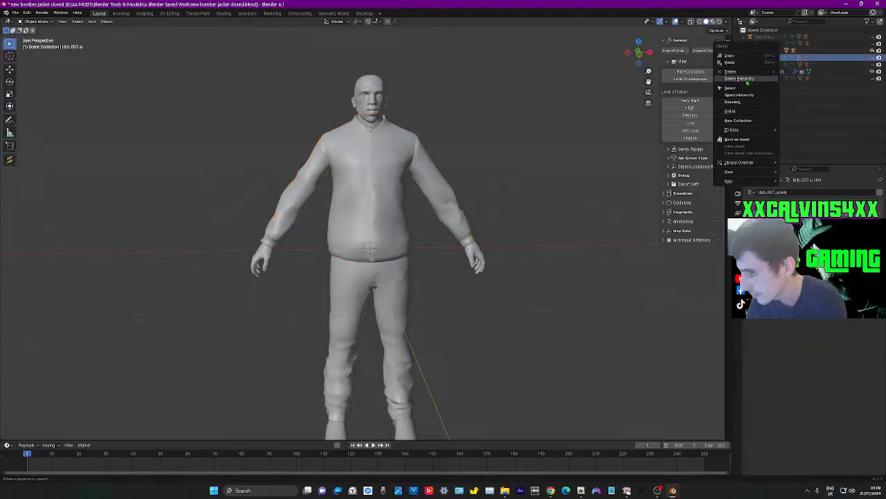
left_click(745, 79)
Paste the copied uppr armature hierarchy, parent the jacket mesh under uppr_002_u.001 and expand the mesh's entries
right_click(770, 107)
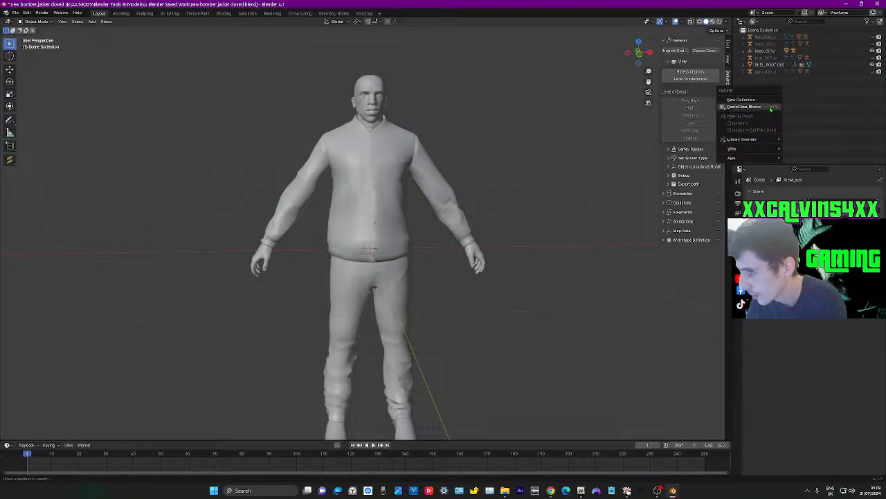
left_click(761, 108)
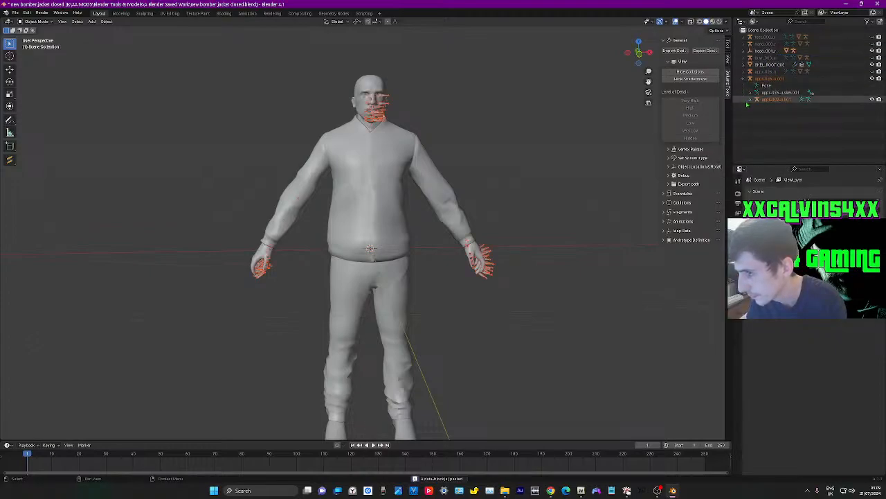
left_click(765, 65)
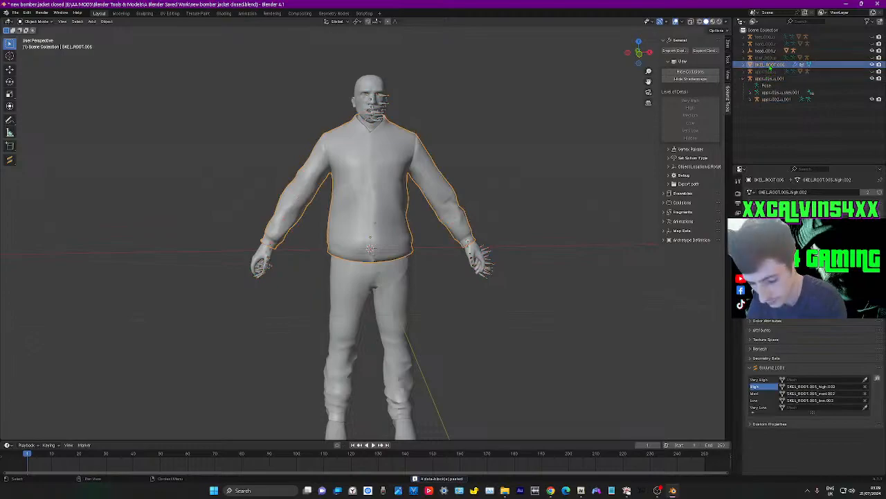
left_click_drag(765, 65, 764, 100, "shift")
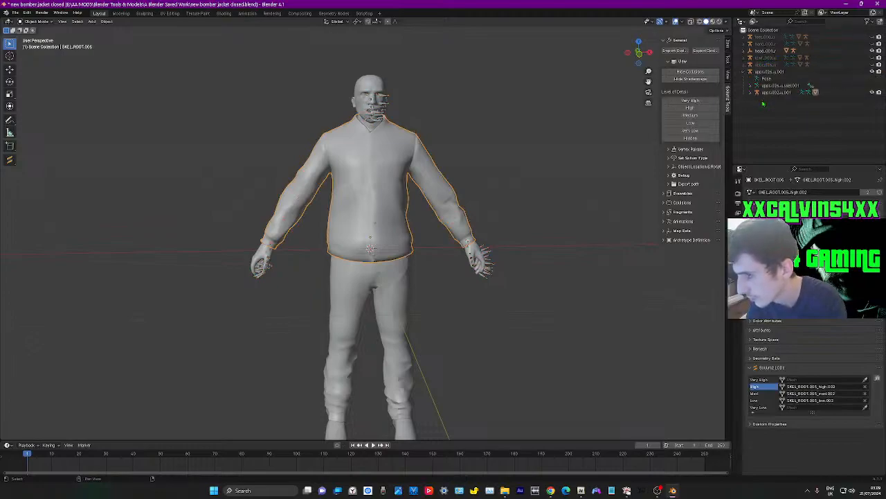
left_click(751, 92)
left_click(758, 113)
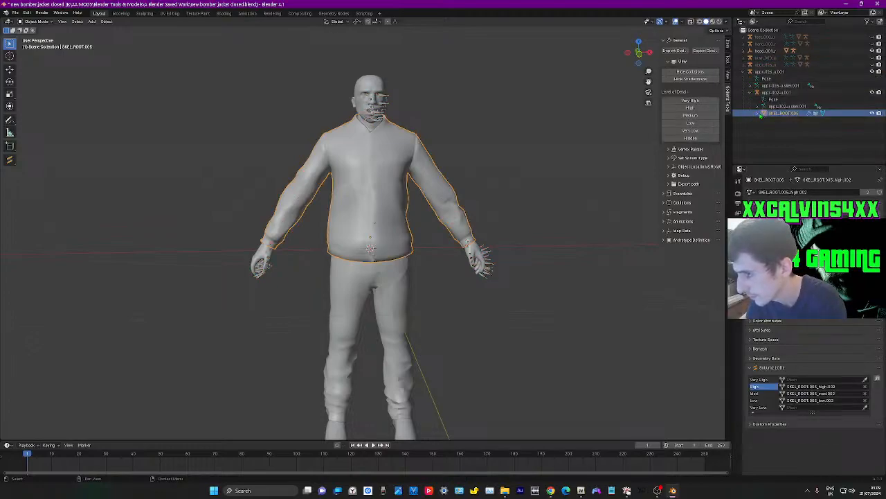
left_click(787, 127)
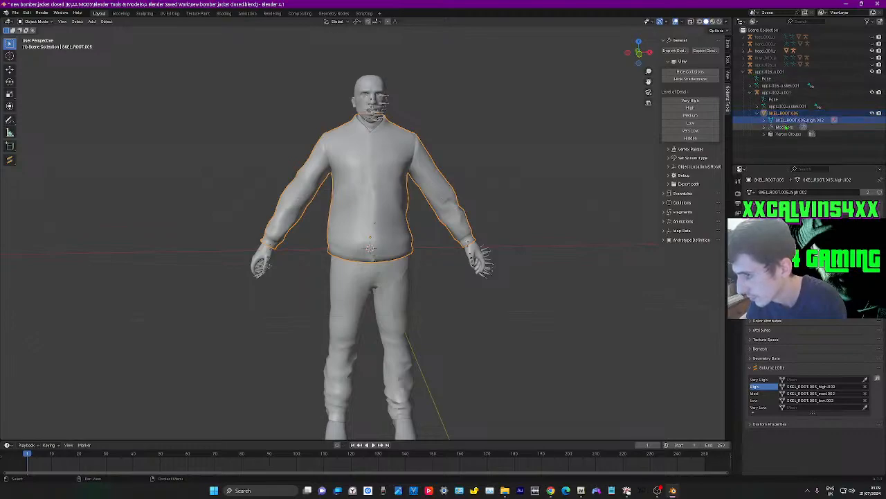
Switch to File Explorer and open the originals folder inside lowriders > jbib07 bomber jacet closed
key("alt+Tab")
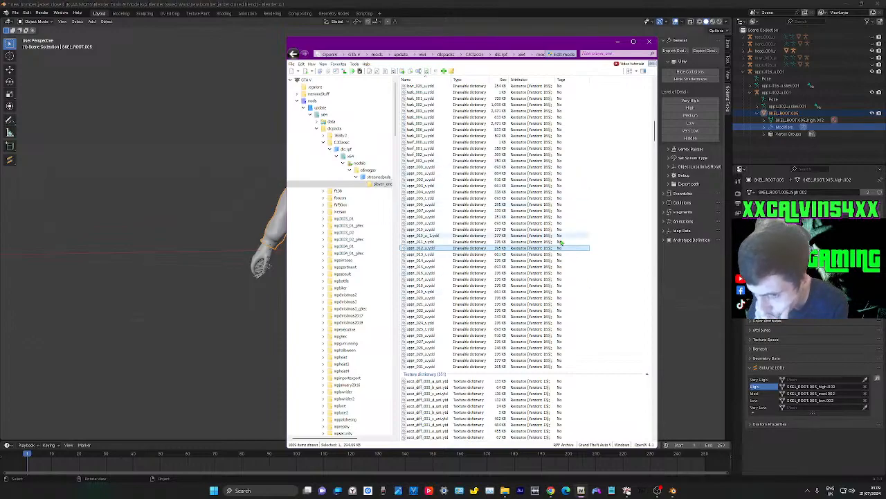
mouse_move(505, 489)
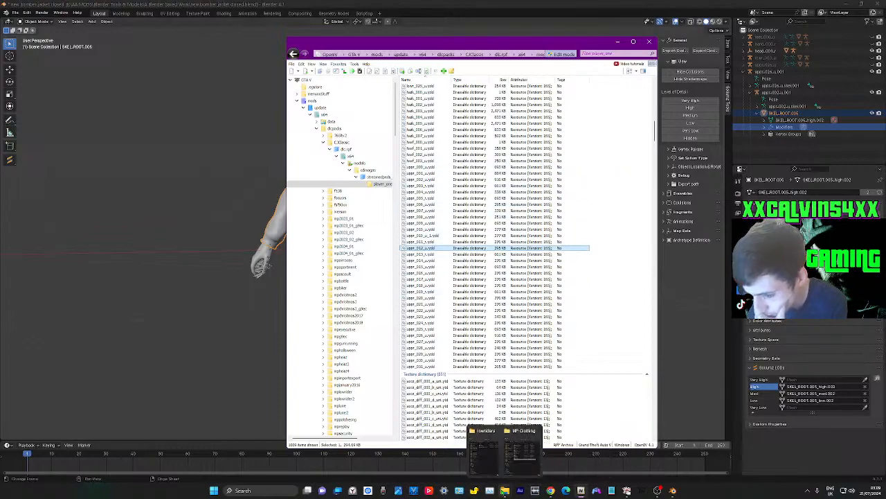
left_click(483, 454)
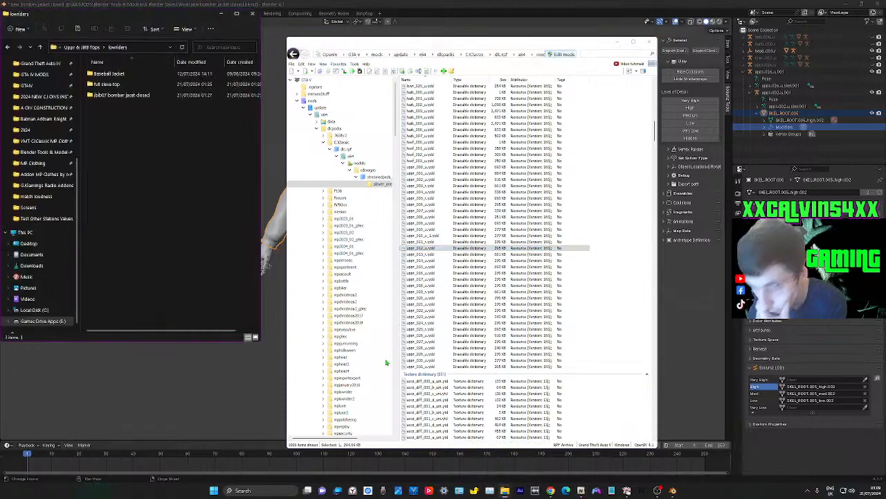
double_click(155, 95)
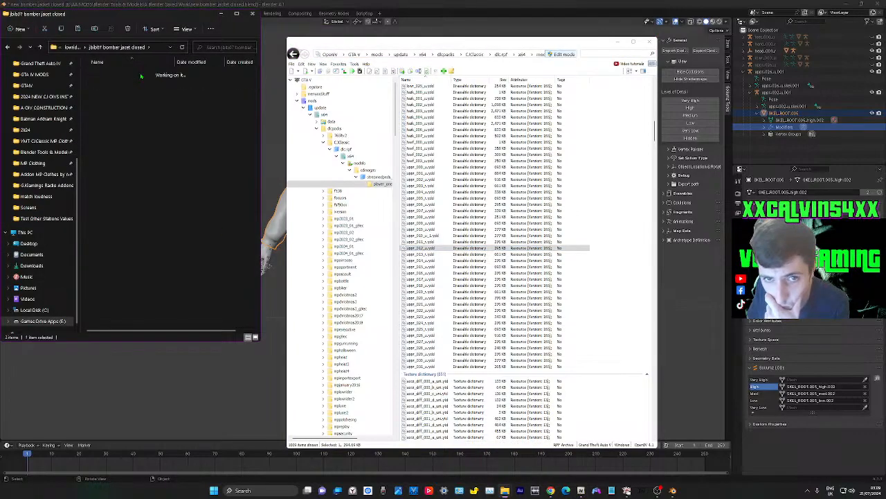
double_click(114, 74)
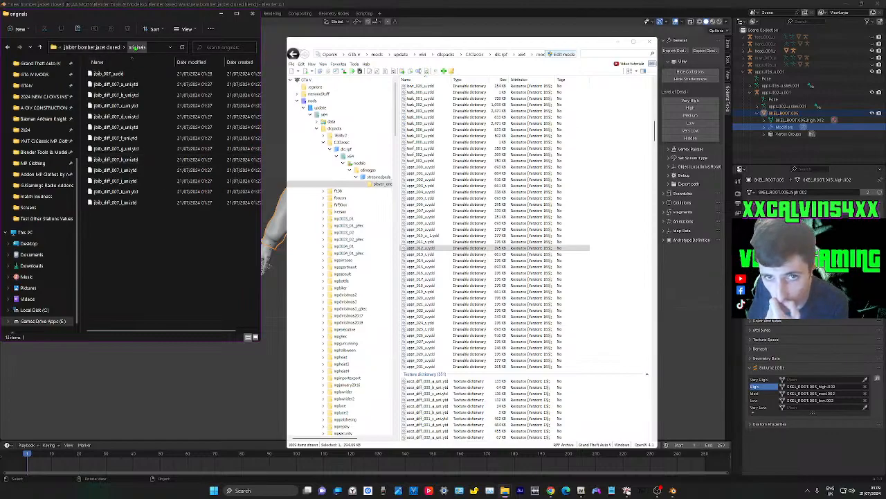
Select the jbib 007 texture files, switch to OpenIV and preview the uppr_diff_007_p_uni and uppr_diff_008_p_uni texture dictionaries
left_click_drag(124, 210, 166, 83)
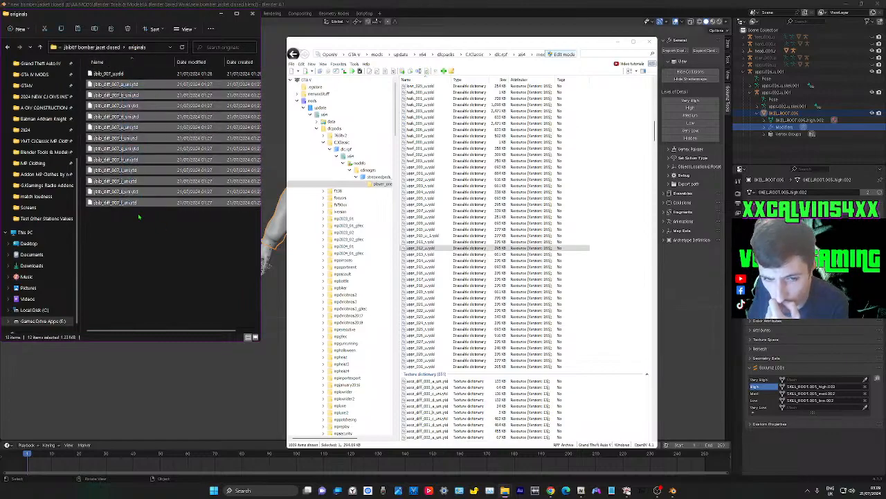
left_click(591, 202)
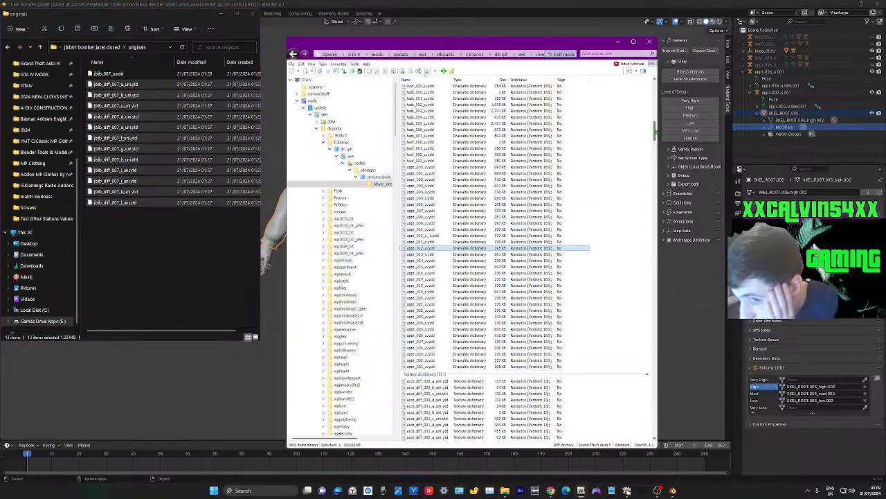
scroll(636, 247, "down", 20)
scroll(635, 246, "down", 20)
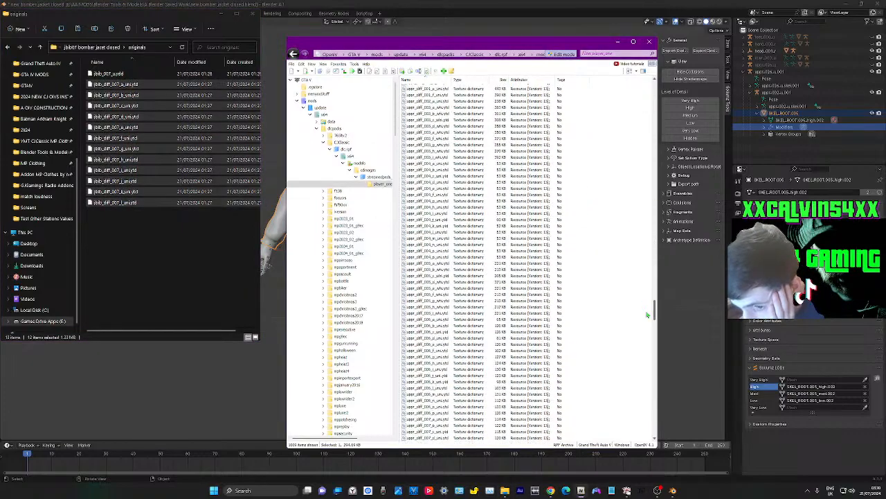
scroll(648, 320, "up", 3)
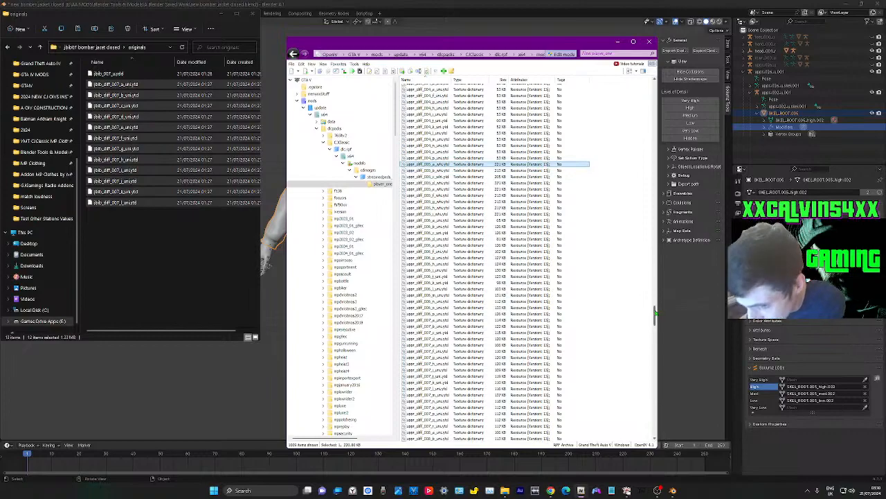
left_click_drag(655, 316, 656, 322)
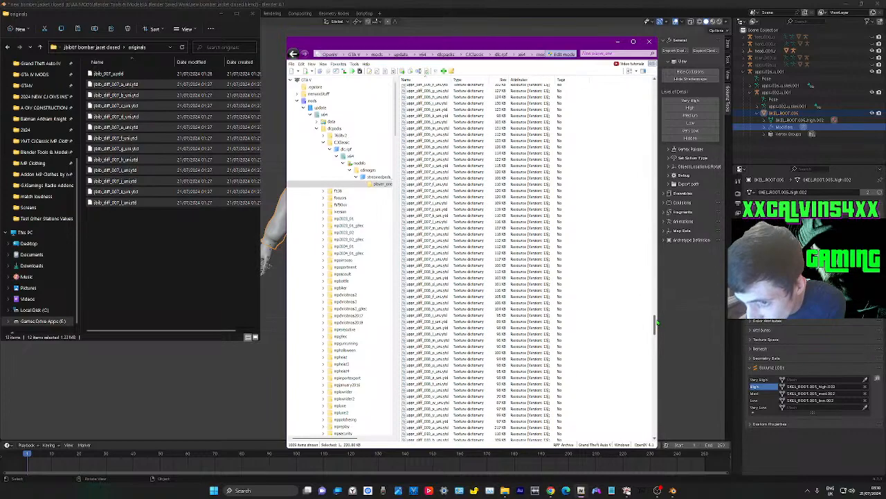
double_click(461, 251)
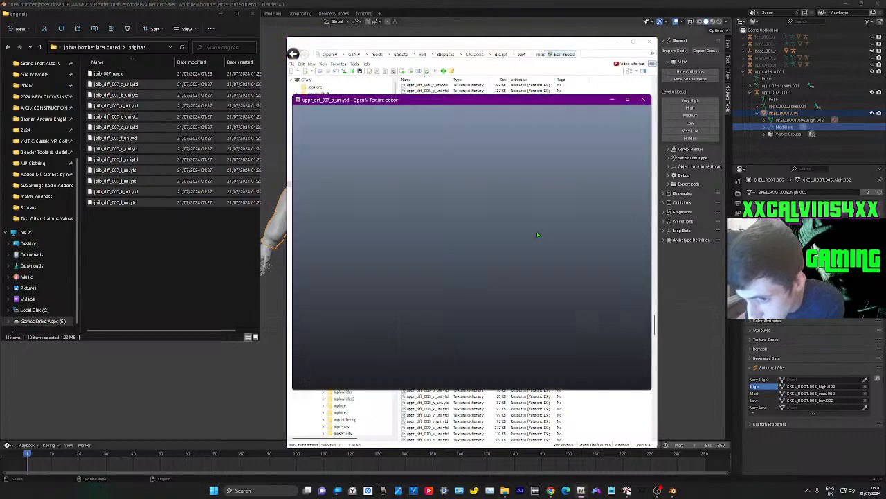
left_click(644, 99)
scroll(474, 268, "down", 3)
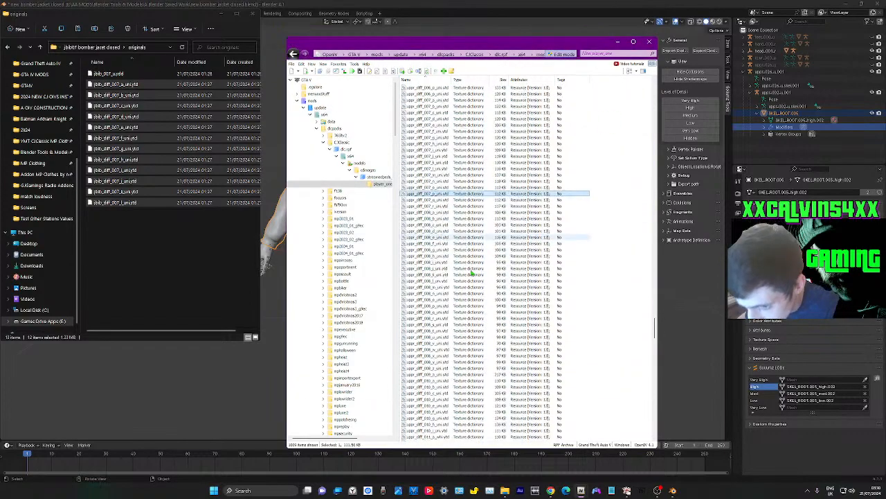
double_click(450, 307)
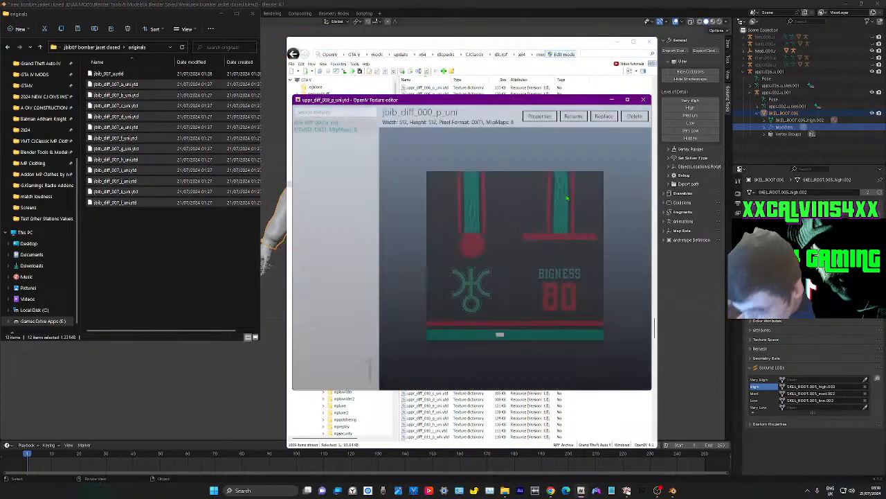
left_click(643, 99)
scroll(449, 225, "down", 8)
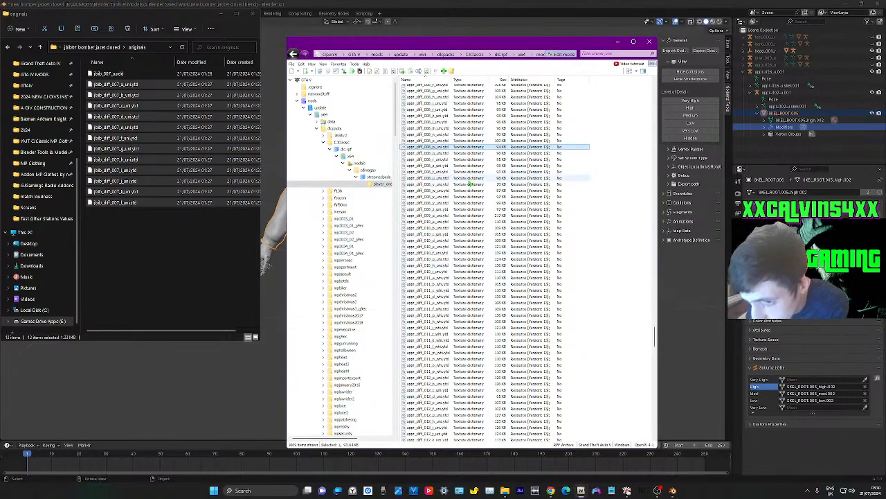
Preview the uppr_diff_010_i_uni, uppr_diff_011_p_whi and uppr_diff_011_a_whi texture dictionaries
left_click(454, 271)
scroll(454, 267, "down", 5)
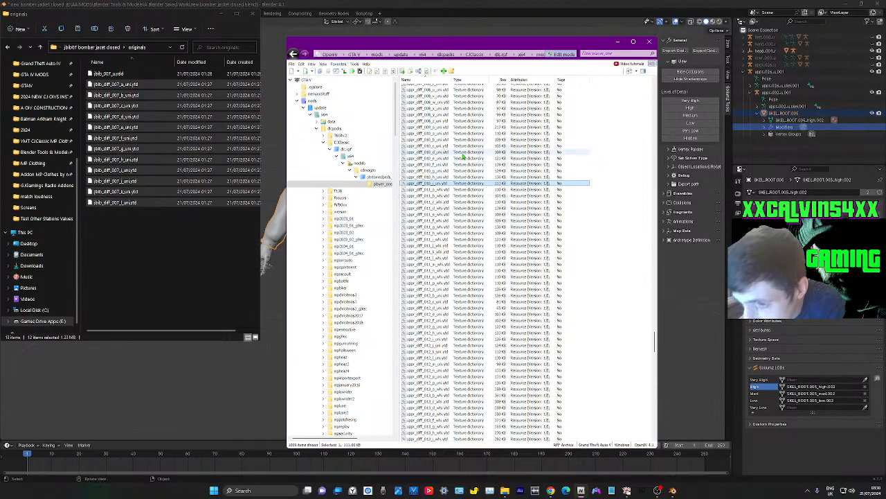
scroll(460, 174, "down", 2)
scroll(468, 143, "down", 1)
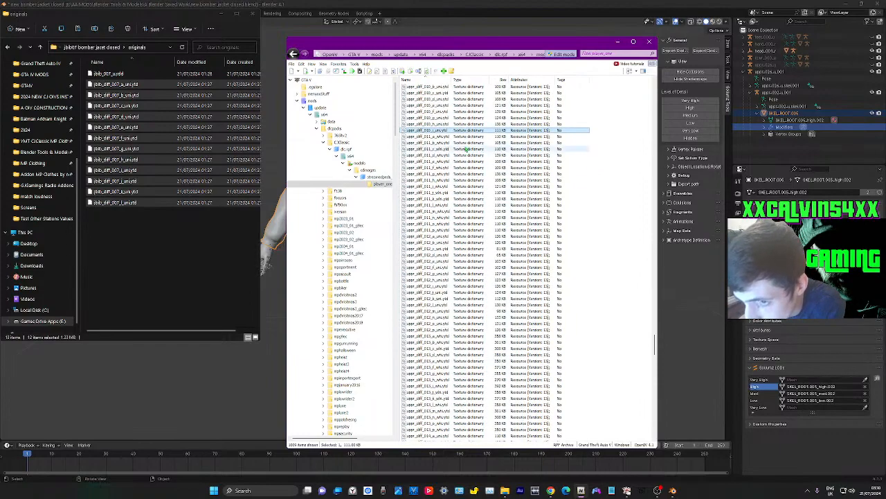
double_click(431, 130)
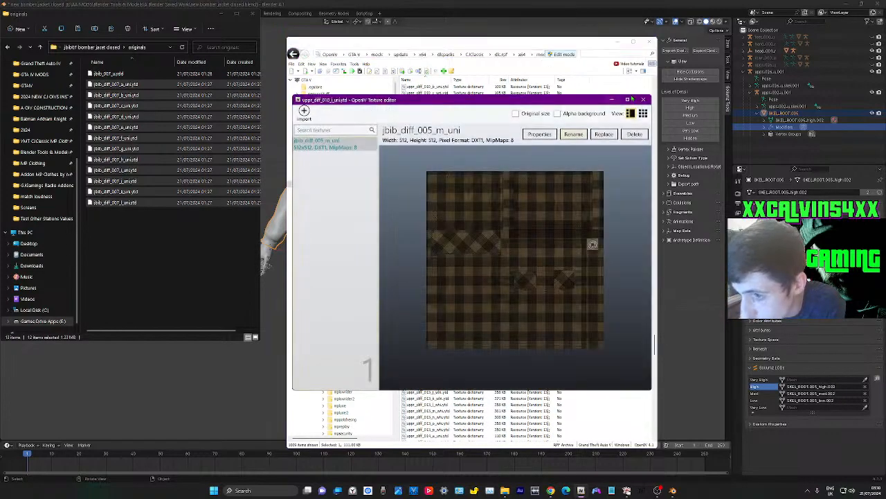
key("Escape")
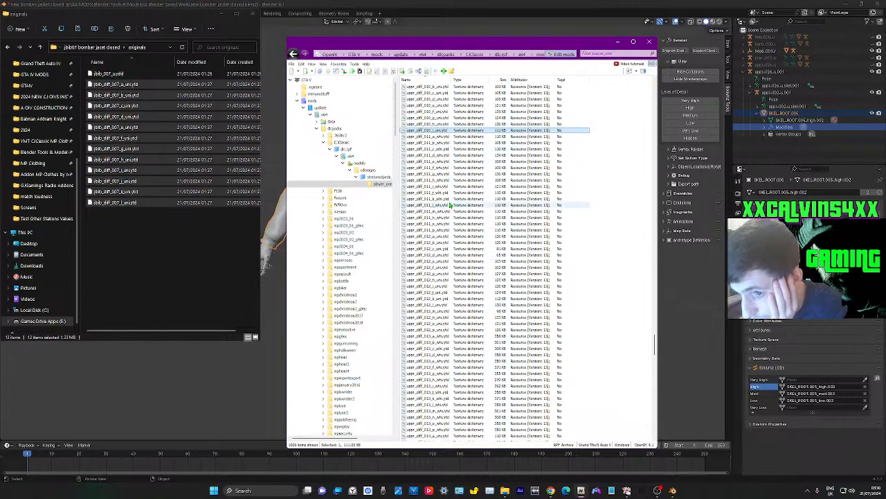
left_click(447, 230)
double_click(447, 229)
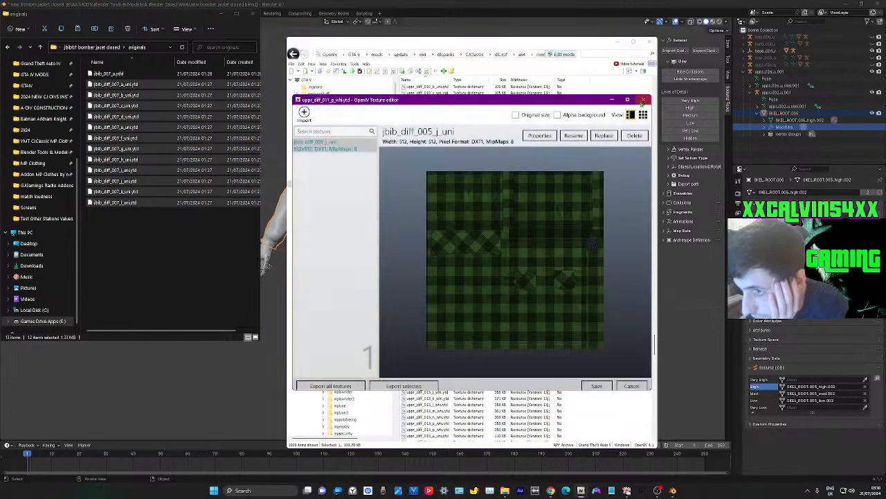
key("Escape")
double_click(454, 137)
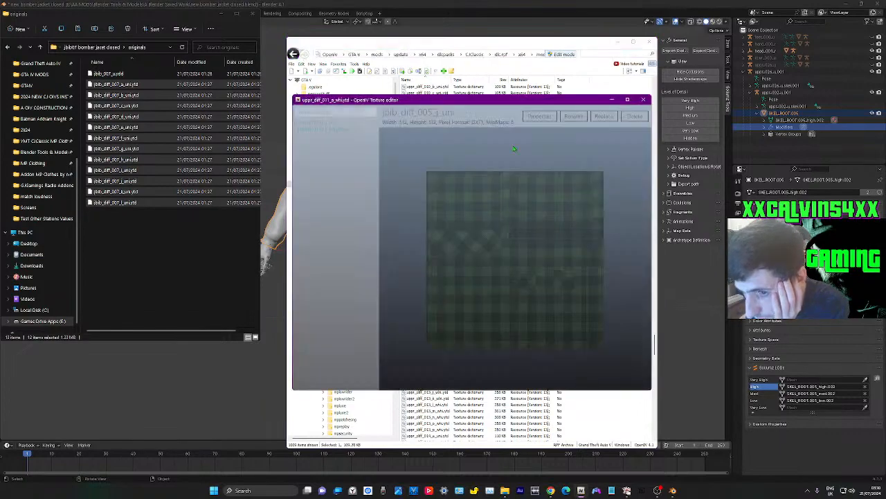
key("Escape")
Go back up the file list and inspect the texture inside uppr_diff_009_a_uni.ytd
mouse_move(654, 344)
left_mouse_down()
mouse_move(652, 329)
mouse_move(654, 378)
mouse_move(647, 340)
left_mouse_up()
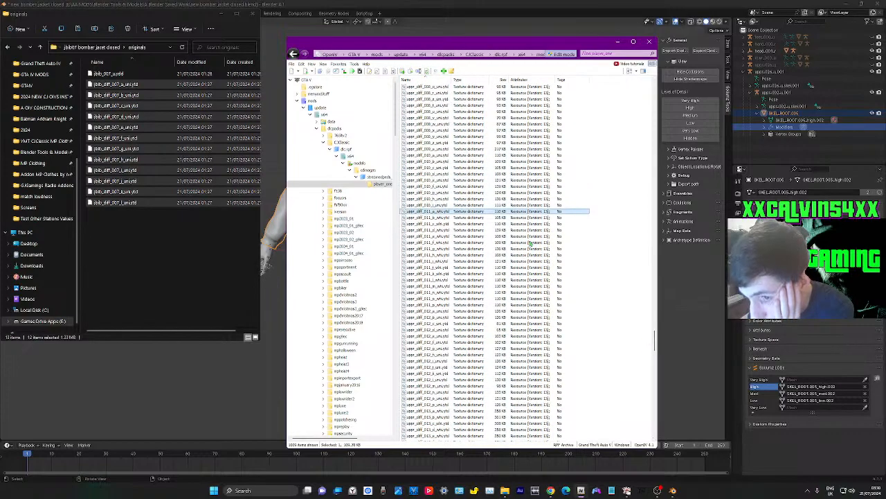
double_click(464, 154)
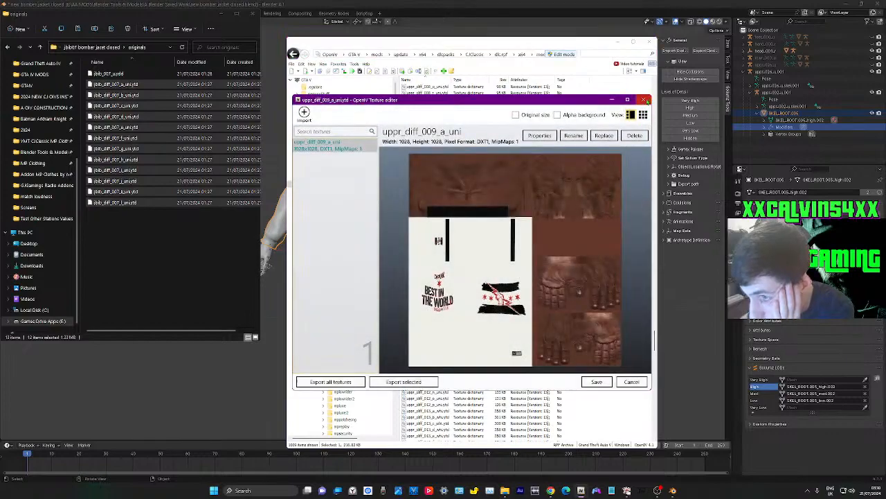
left_click(643, 100)
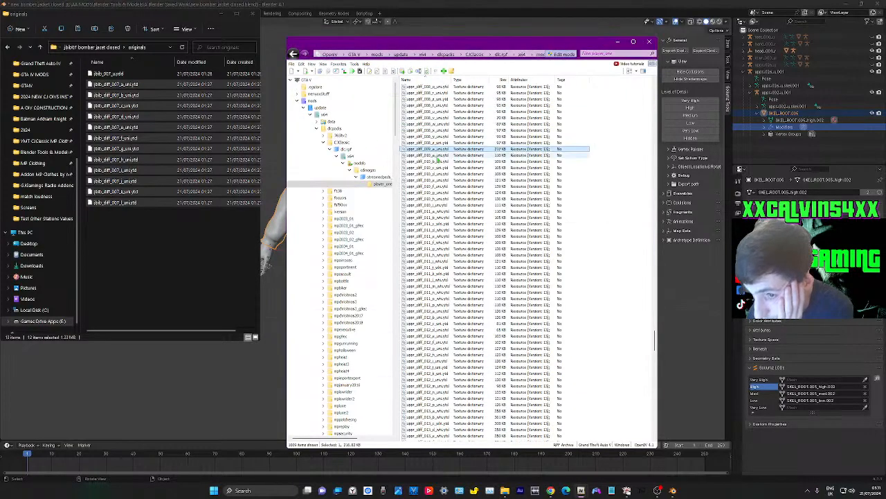
Switch back to Blender and rename the pasted uppr_026_u.001 armature as uppr_009_u
left_click(619, 43)
double_click(799, 71)
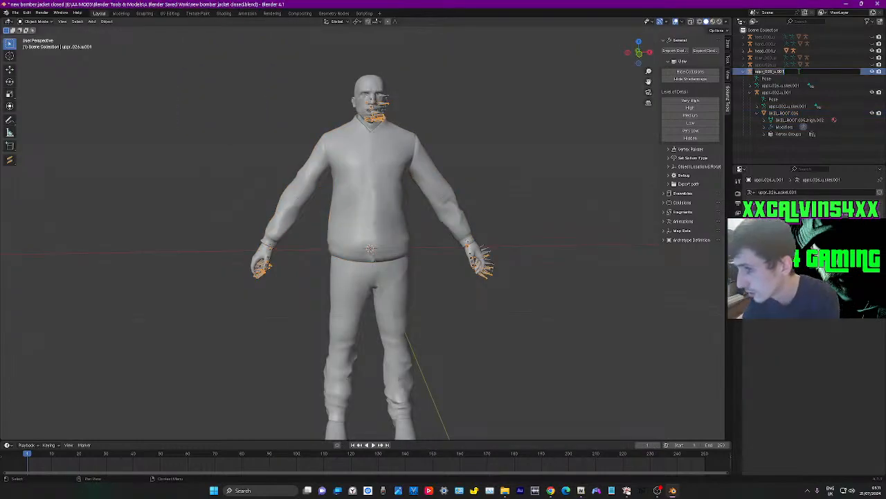
key("BackSpace")
key("BackSpace")
key("BackSpace")
key("BackSpace")
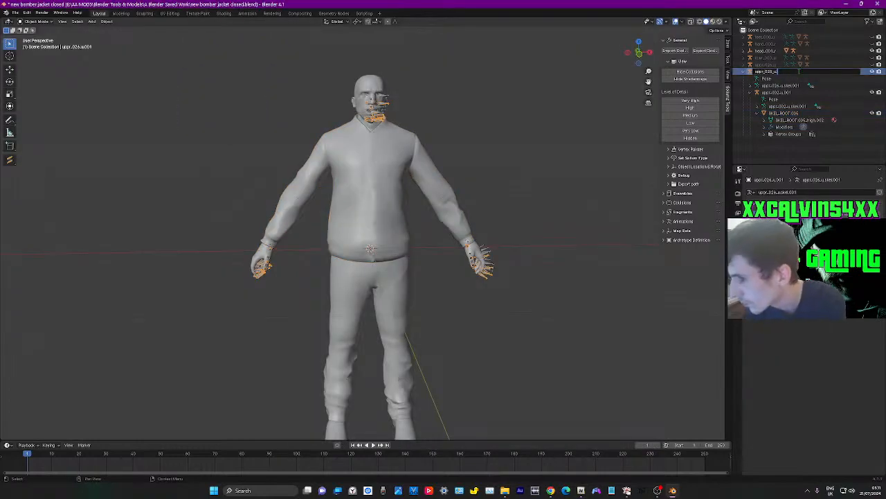
key("Right")
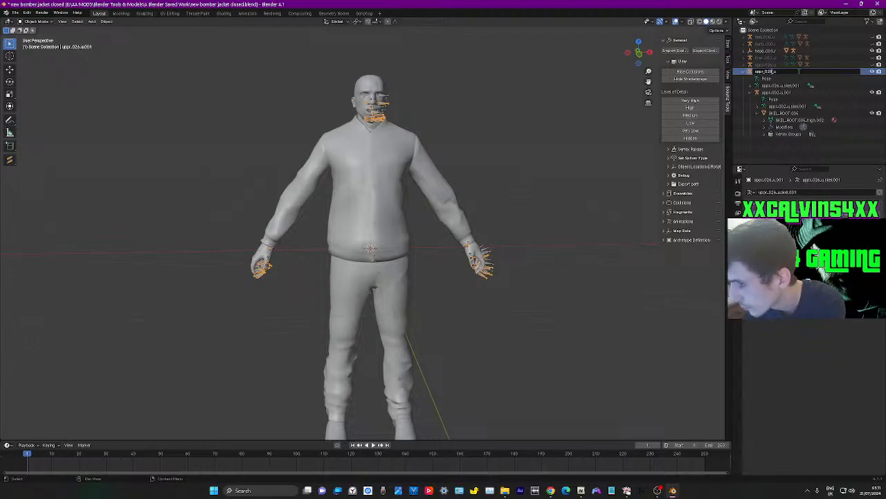
key("BackSpace")
key("BackSpace")
type("0")
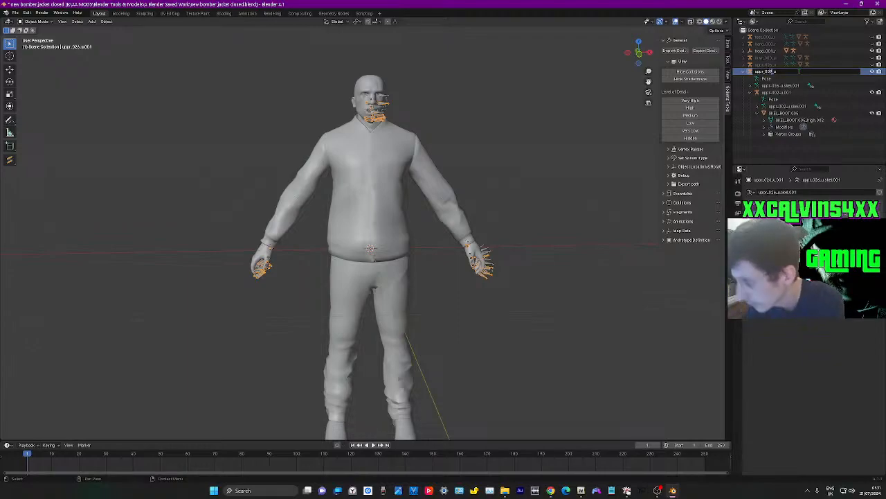
type("9")
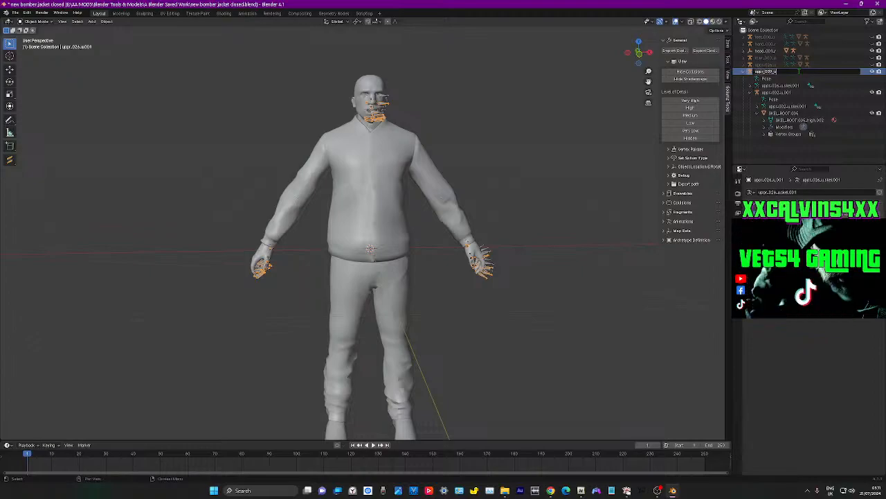
key("Return")
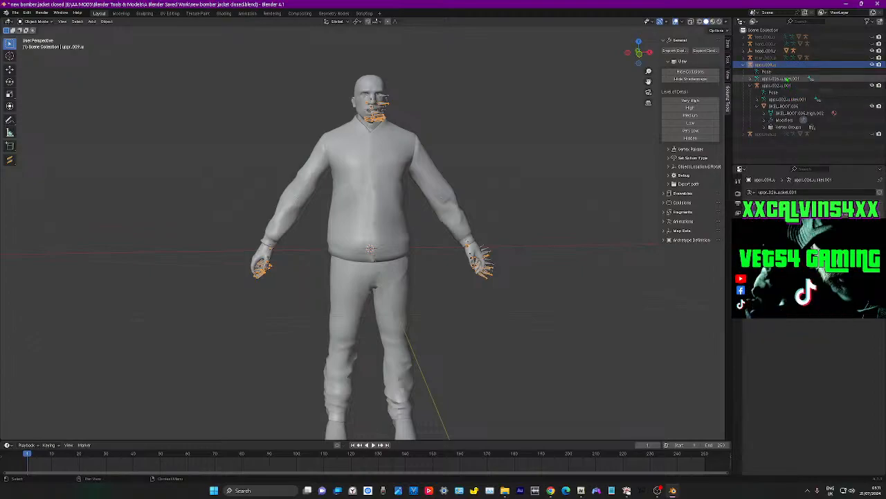
Change the prefix of the uppr_009_u armature's skeleton data from uppr_026_u to uppr_009_u, keeping the .skel ending
left_click(782, 78)
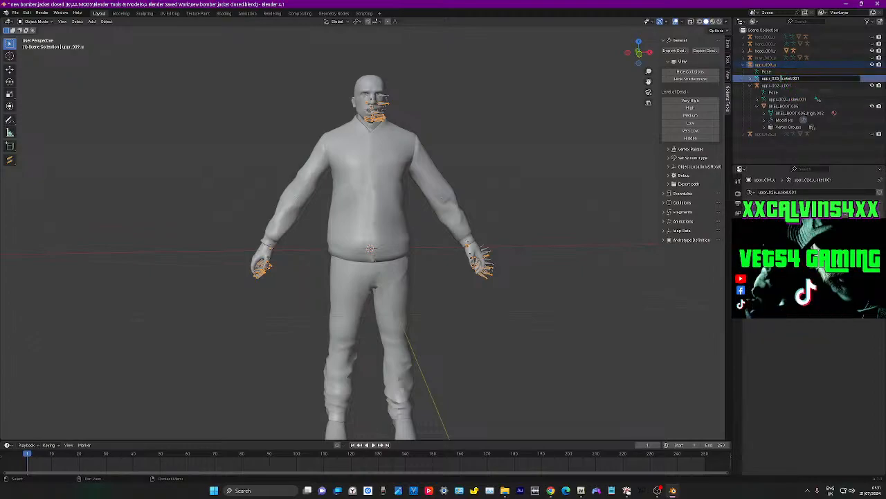
left_click_drag(783, 78, 709, 78)
type("uppr_009_u")
Rename the nested uppr_002_u.001 armature as uppr_009_u and replace its skeleton data's prefix with uppr_009_u
left_click(782, 85)
double_click(782, 85)
type("uppr_009_u")
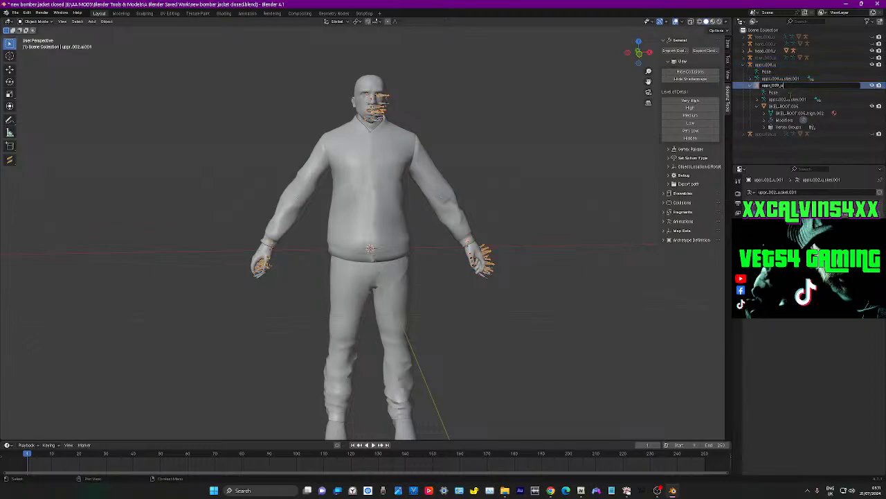
left_click(786, 99)
double_click(786, 99)
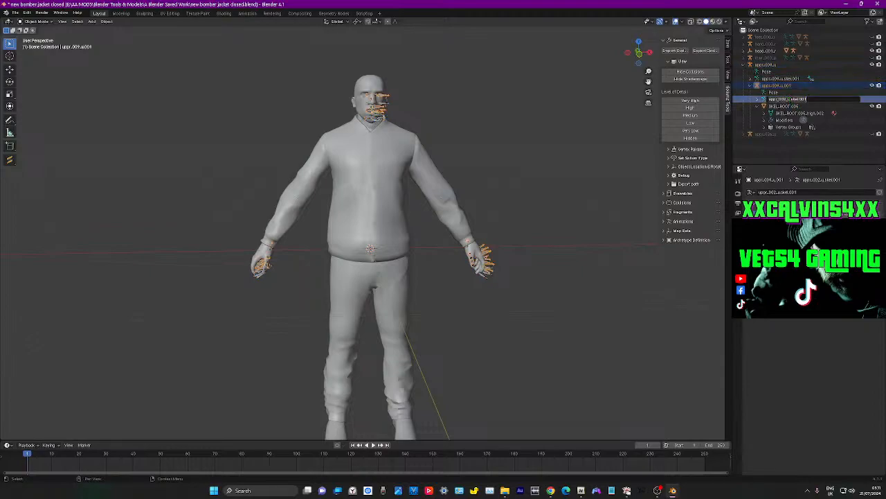
left_click_drag(768, 99, 788, 99)
type("uppr_009_u")
Inspect the jacket mesh's data and its Armature modifier settings under the nested armature
left_click(790, 107)
double_click(789, 113)
left_click(779, 104)
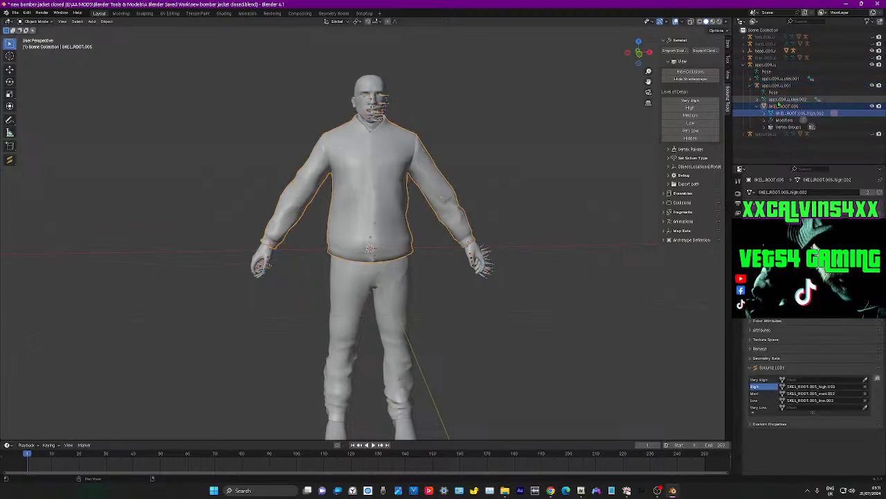
left_click(782, 120)
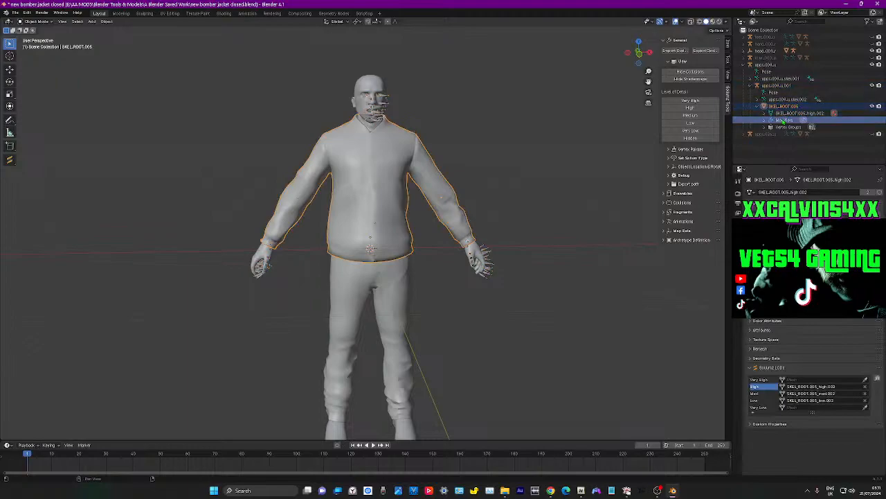
left_click(781, 107)
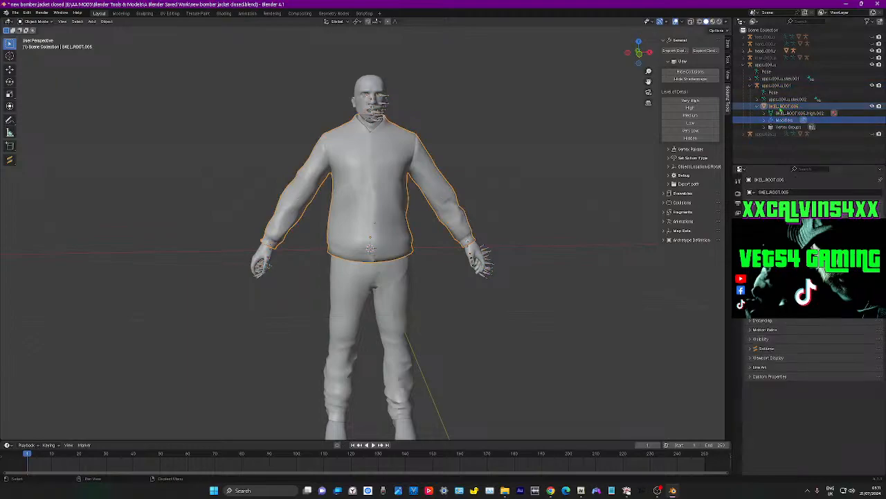
left_click(782, 121)
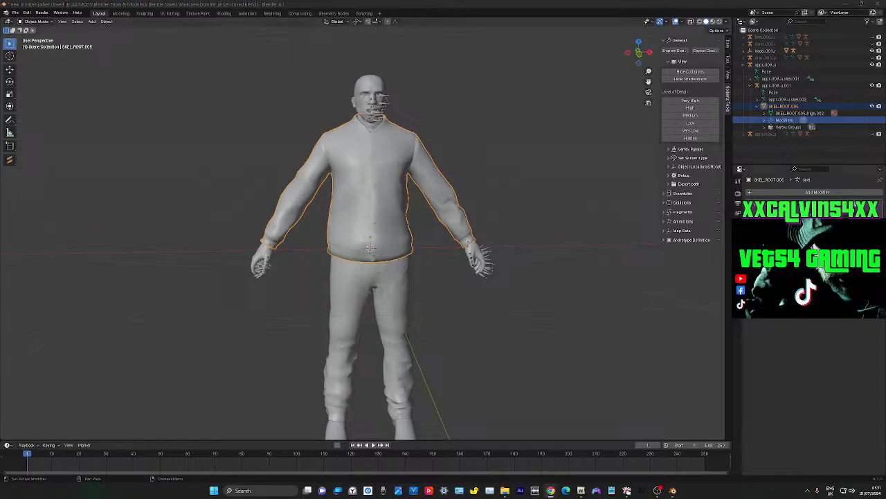
left_click(782, 263)
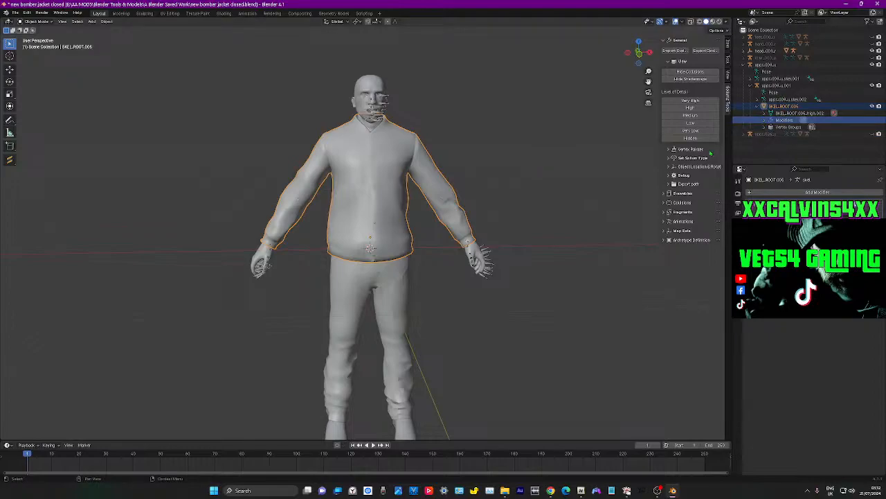
left_click(743, 137)
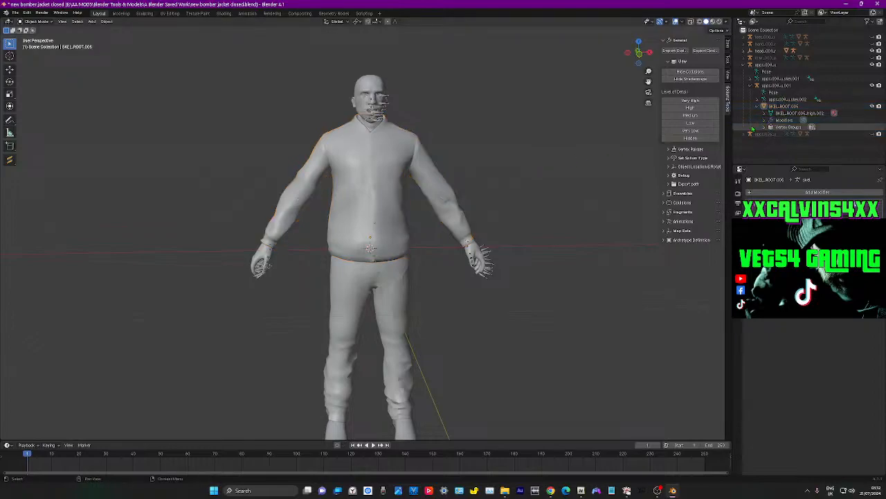